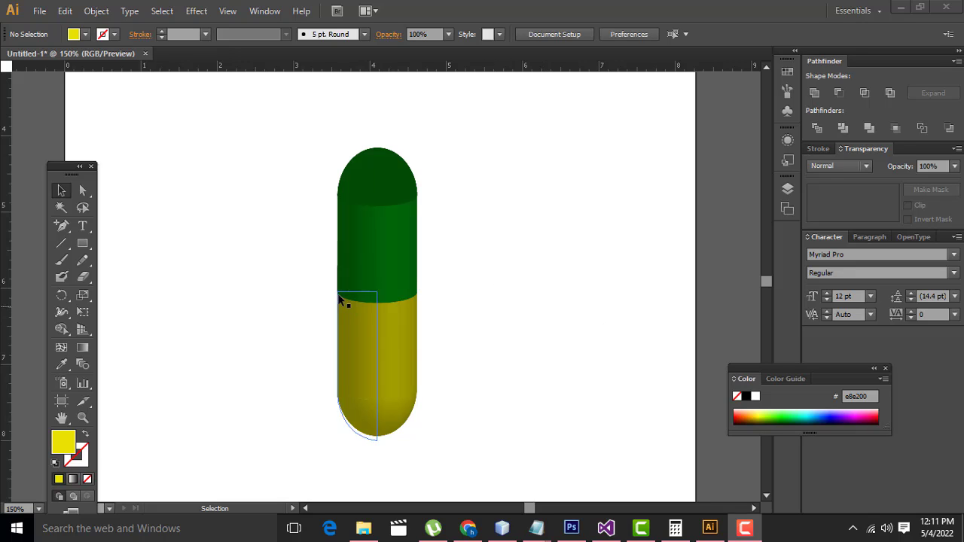
Step: Marquee-select the green-and-yellow pill group, drag it to the artboard's left side, and deselect
click(475, 234)
scroll(516, 273, down, 1)
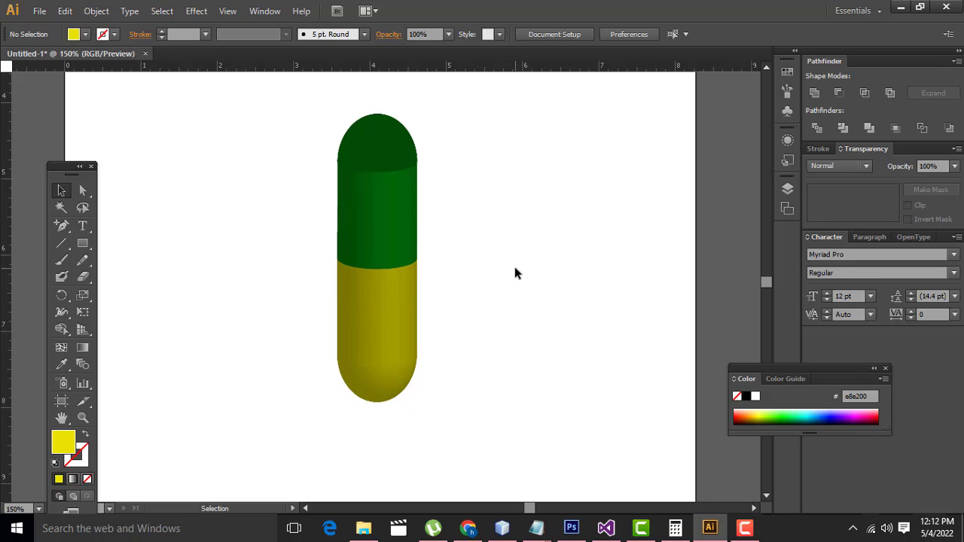
scroll(516, 273, up, 1)
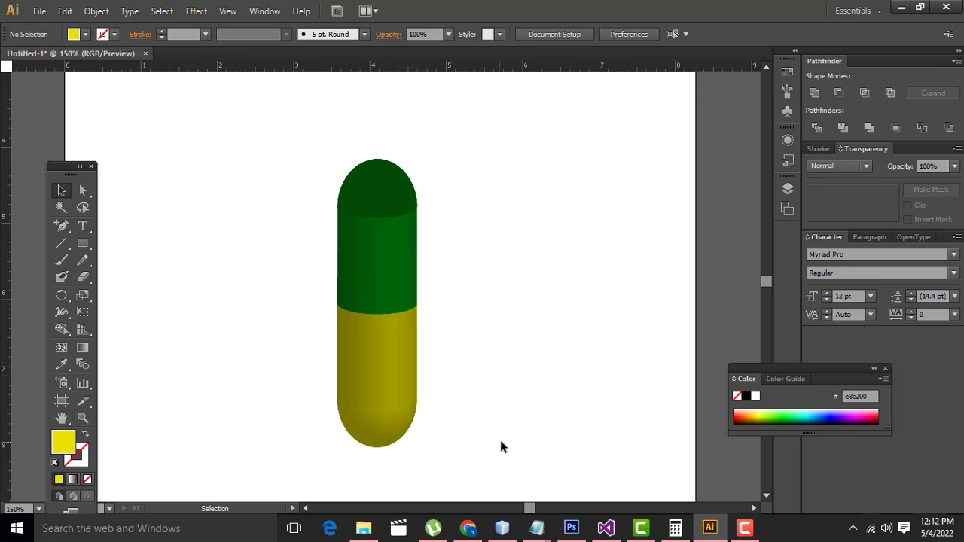
drag(262, 121, 475, 457)
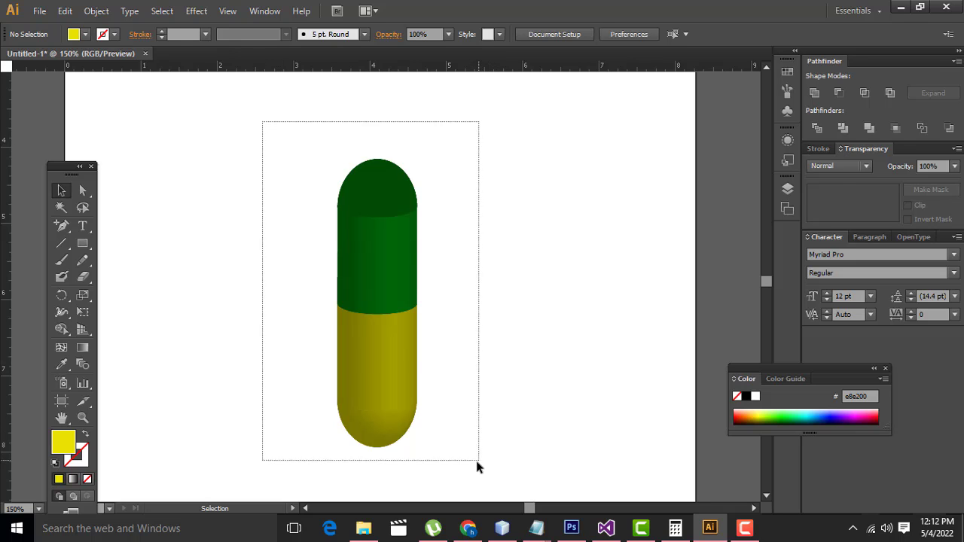
drag(401, 257, 201, 229)
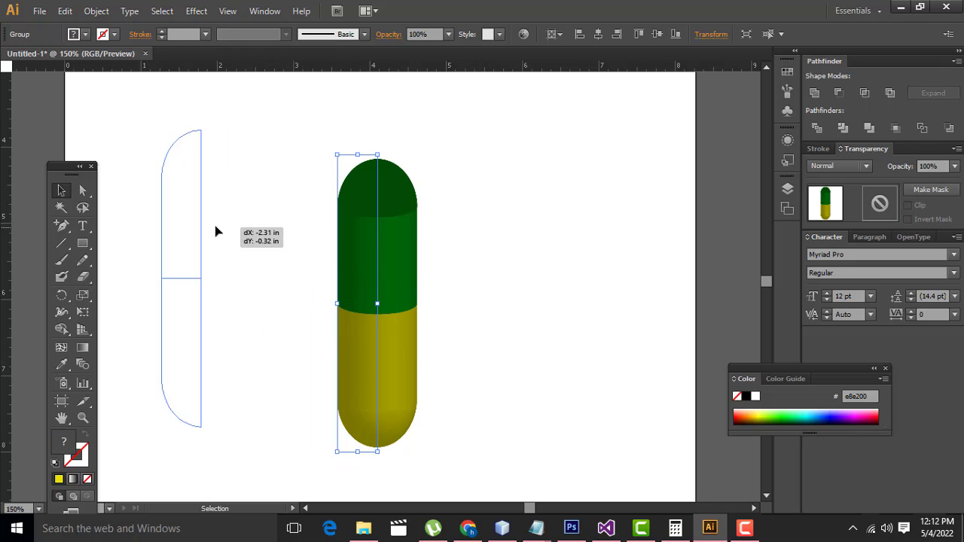
click(294, 223)
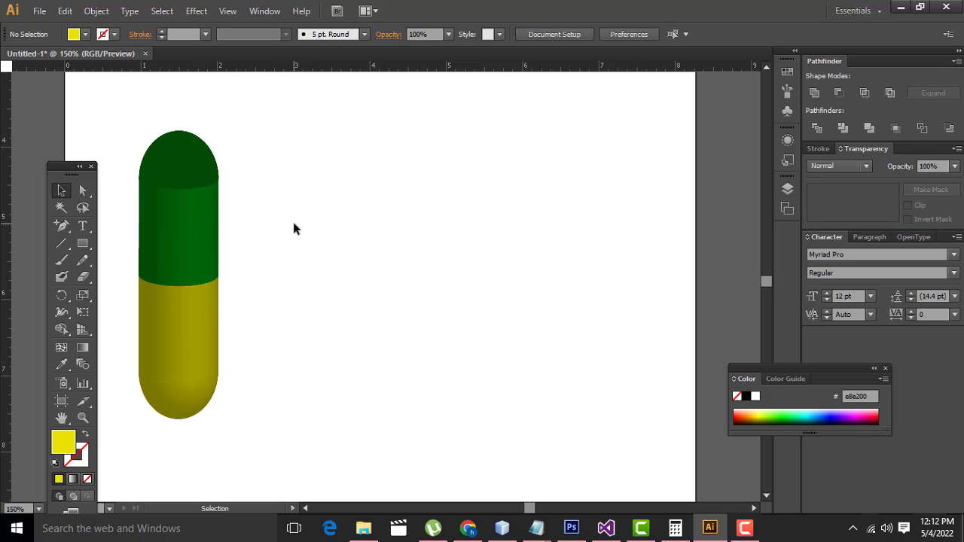
scroll(310, 223, up, 1)
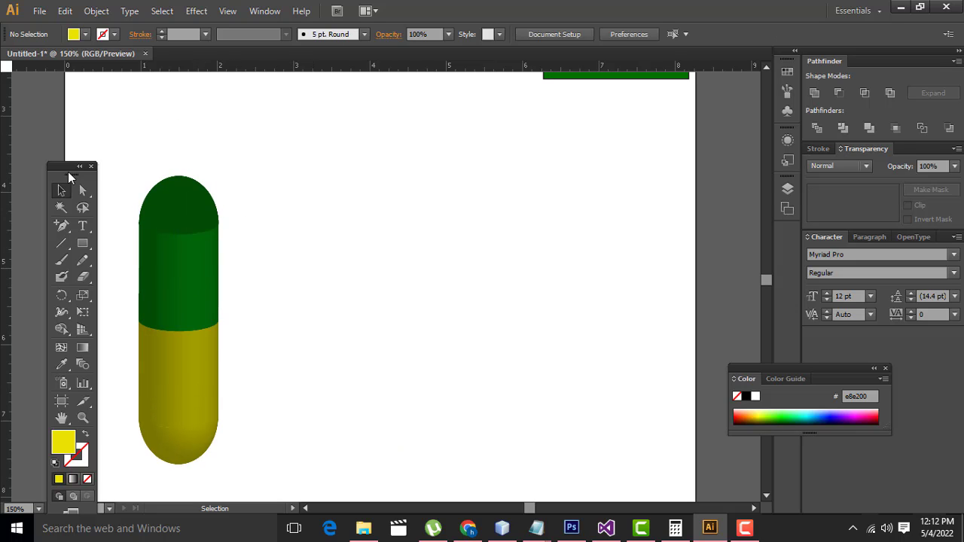
Step: Move the Tools panel aside and draw a tall yellow rectangle right of the pill
drag(66, 177, 37, 108)
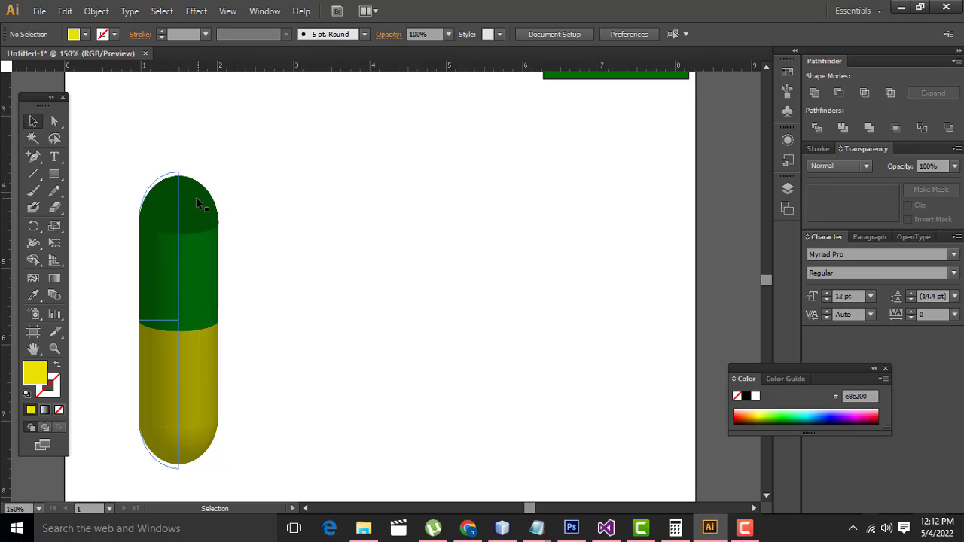
click(57, 178)
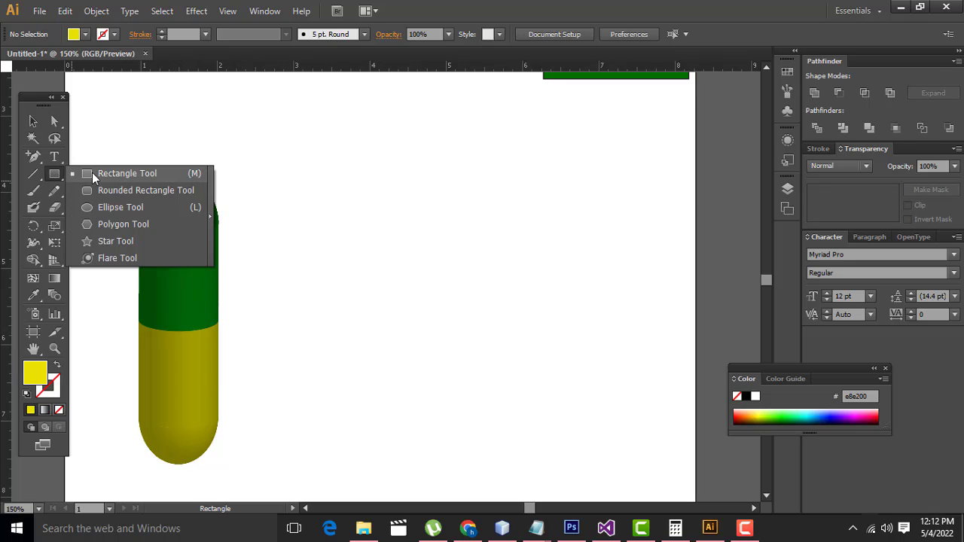
drag(56, 178, 98, 172)
mouse_move(359, 171)
mouse_down()
mouse_move(430, 331)
mouse_move(439, 320)
mouse_up()
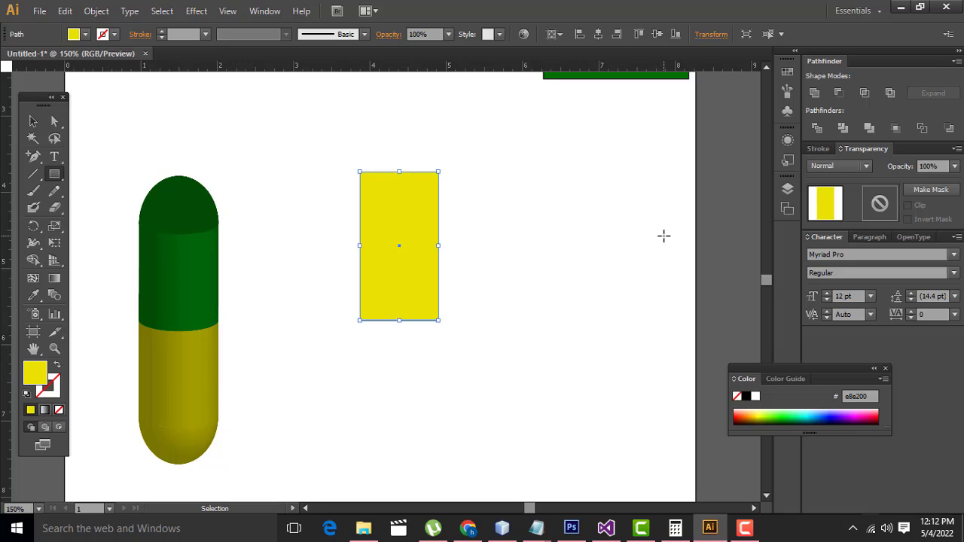
Step: Zoom to 300% and back to 200%, then reselect the Rectangle tool's shape options
key(ctrl+equal)
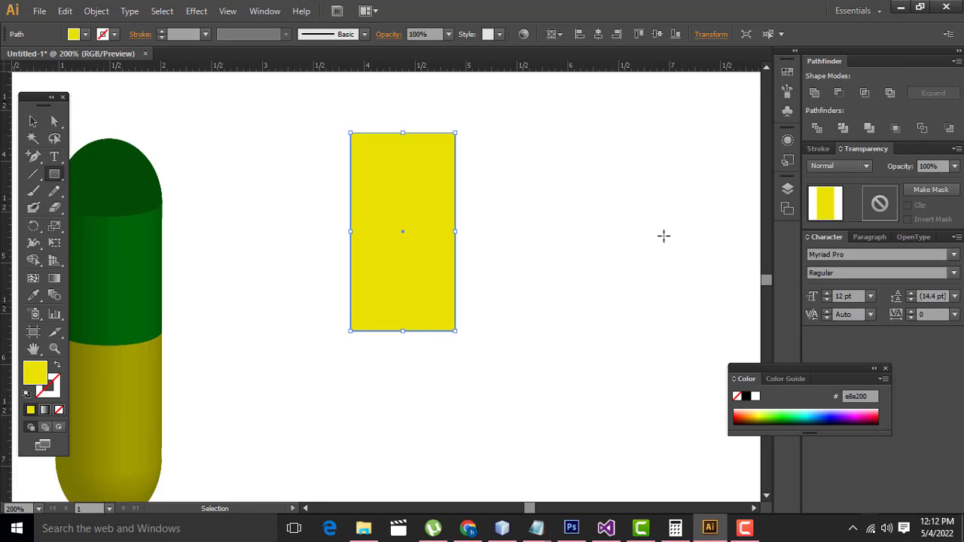
key(ctrl+equal)
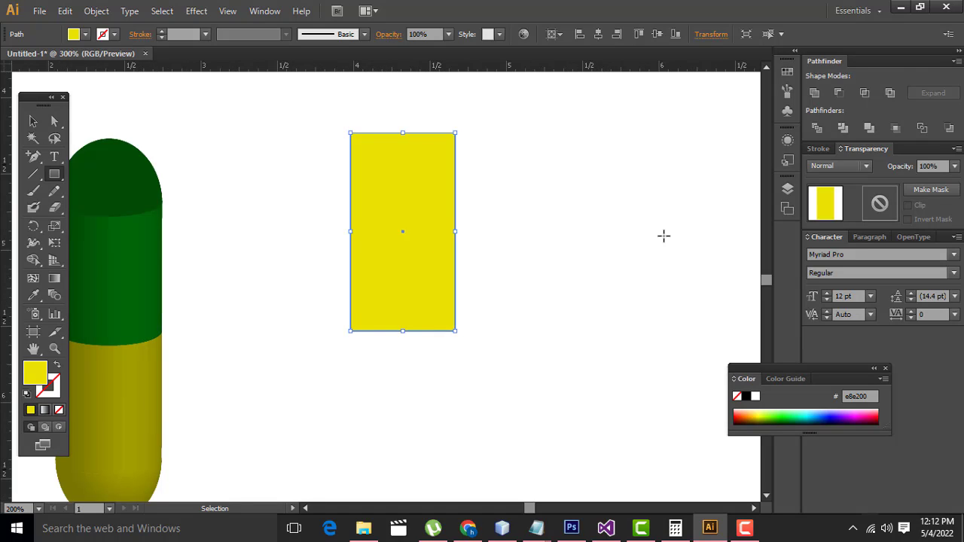
key(ctrl+minus)
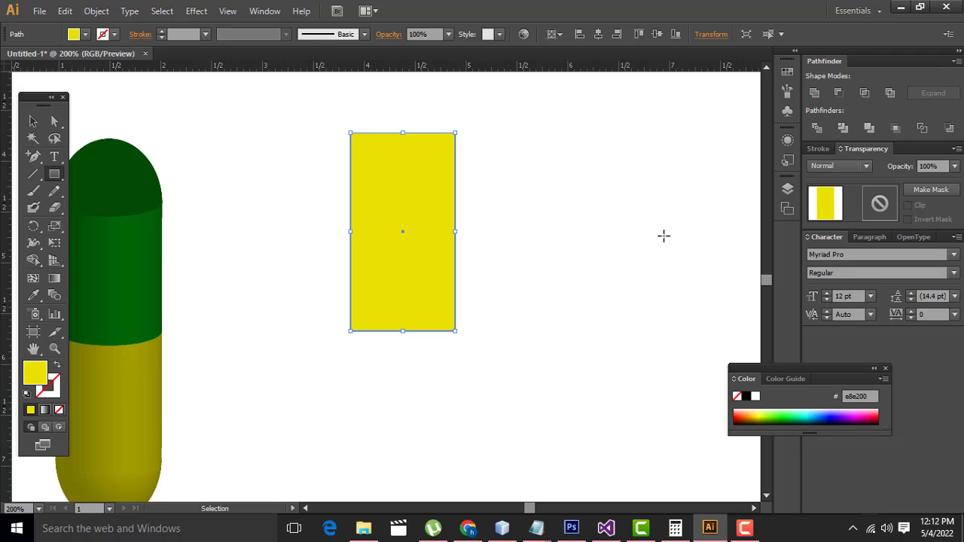
key(m)
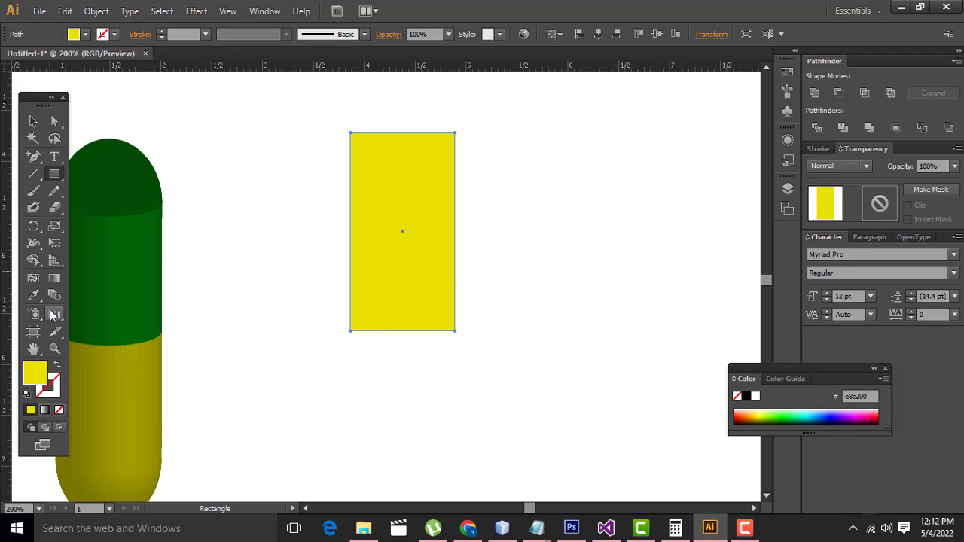
click(54, 175)
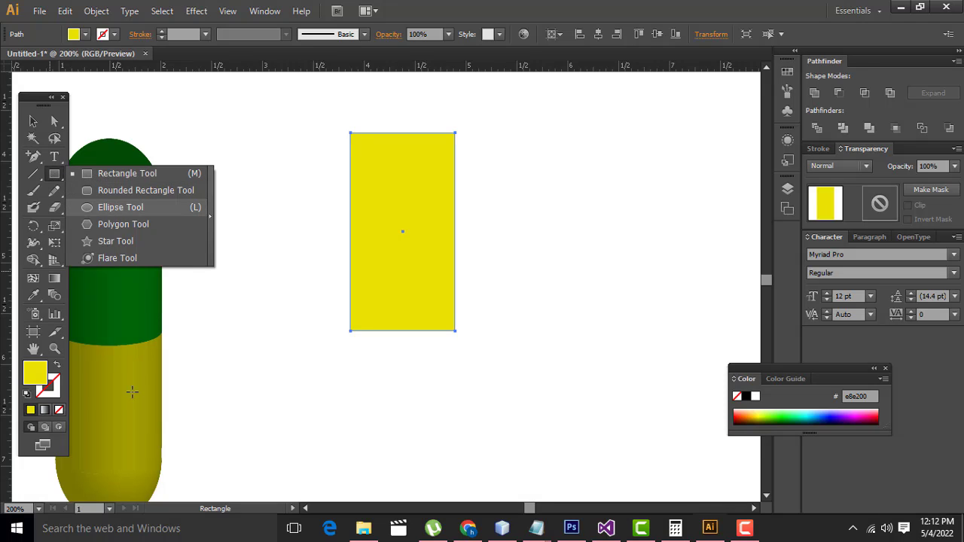
Step: Draw a yellow circle below the rectangle and move it up onto the rectangle's bottom
key(l)
scroll(316, 324, down, 1)
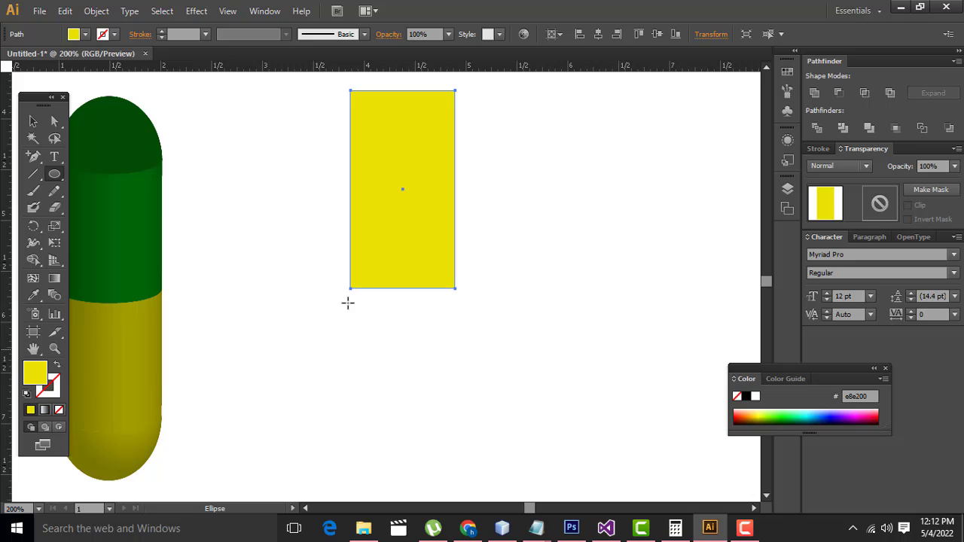
drag(348, 302, 462, 384)
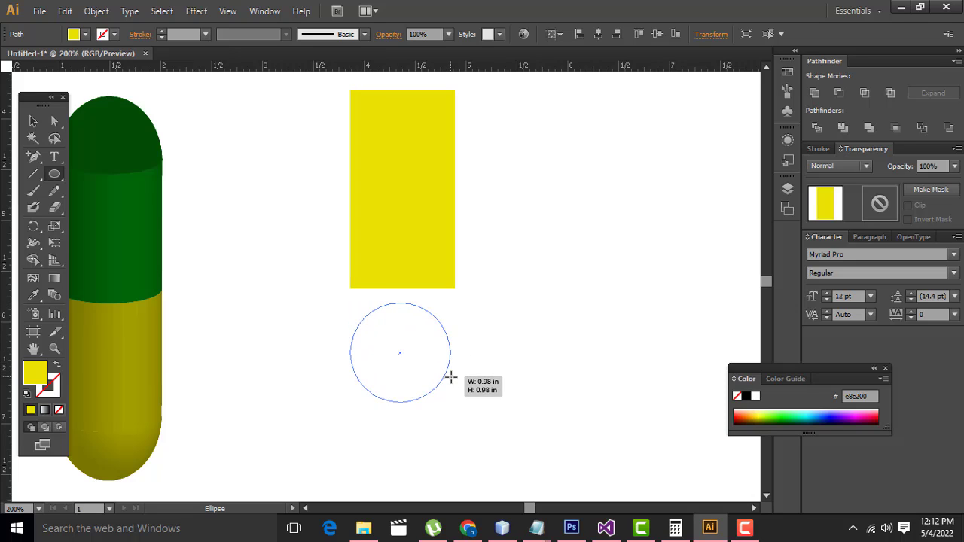
key(v)
click(403, 193)
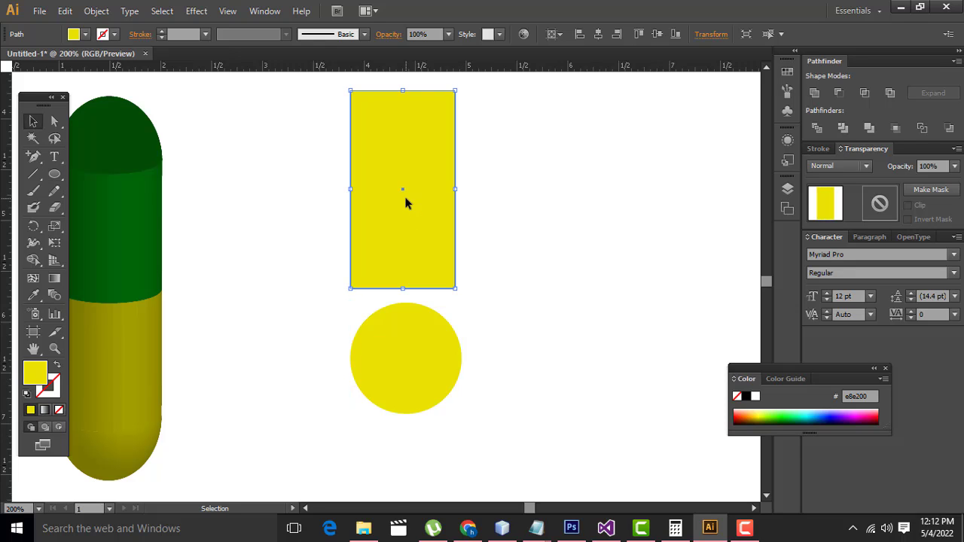
click(501, 301)
drag(424, 391, 419, 324)
Step: Zoom to 300% and narrow the circle to the rectangle's width
key(ctrl+plus)
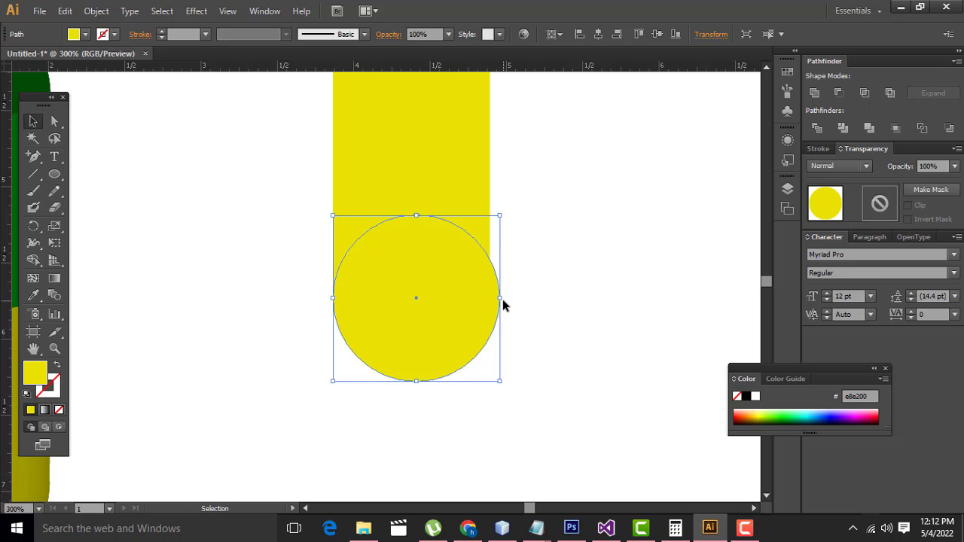
drag(500, 298, 490, 298)
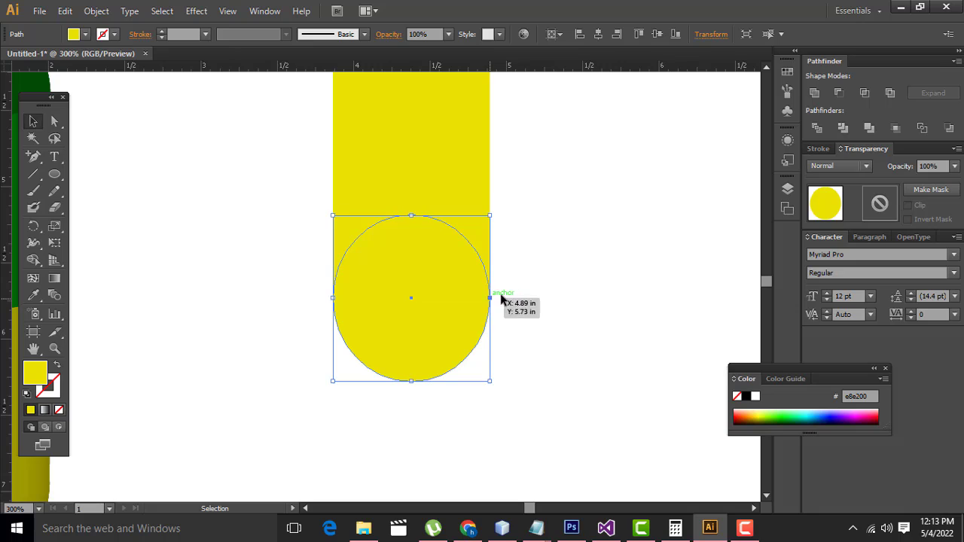
click(568, 297)
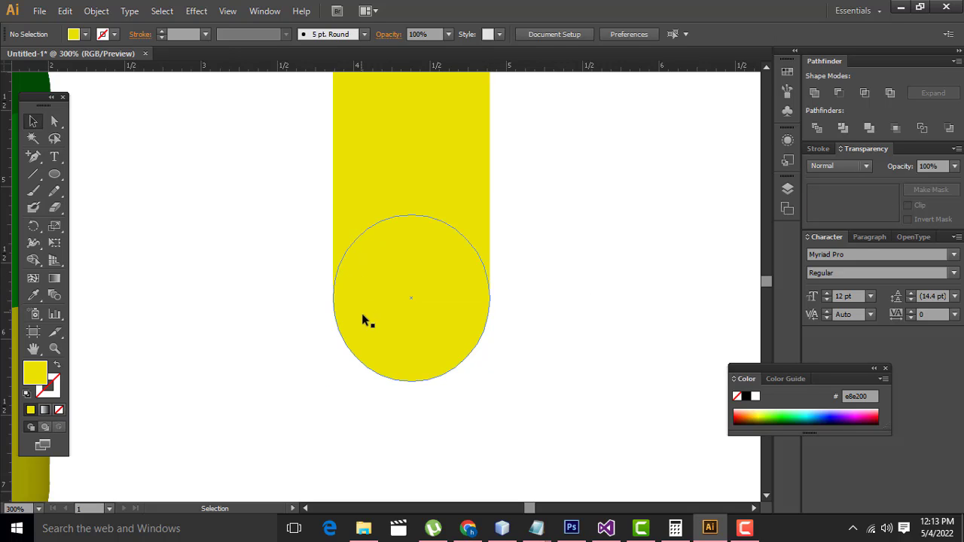
Step: Alternately select the circle and rectangle to check the circle's fit at the bottom
scroll(527, 346, up, 2)
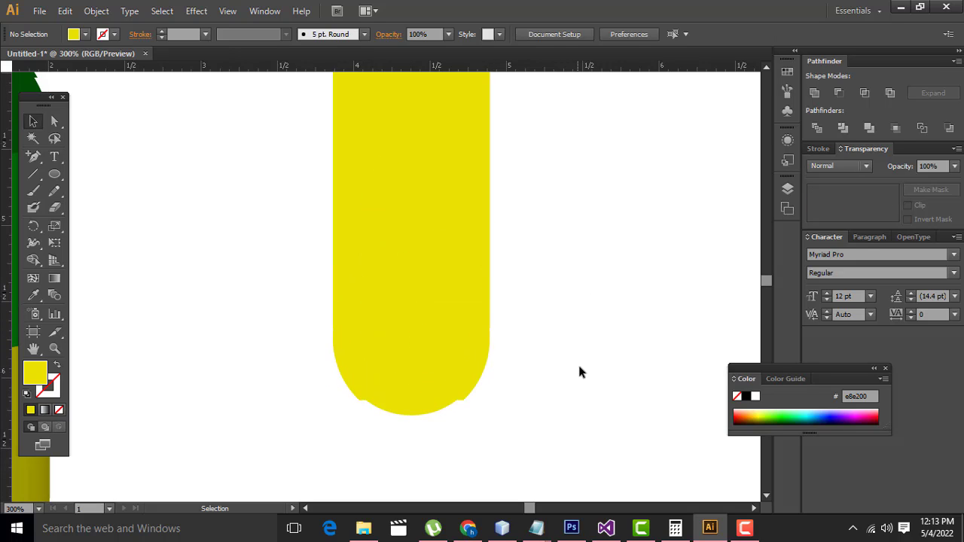
scroll(430, 364, up, 1)
click(431, 365)
click(420, 182)
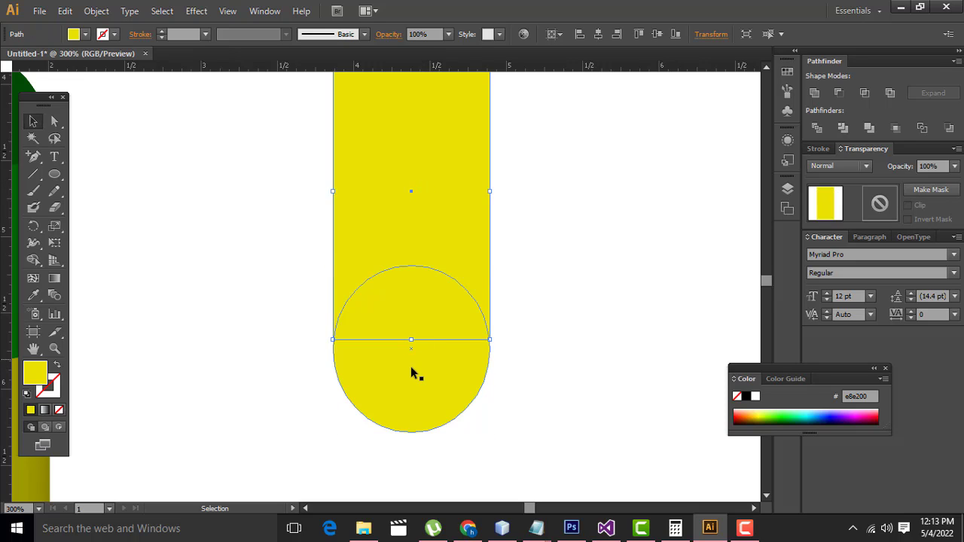
click(411, 367)
click(433, 181)
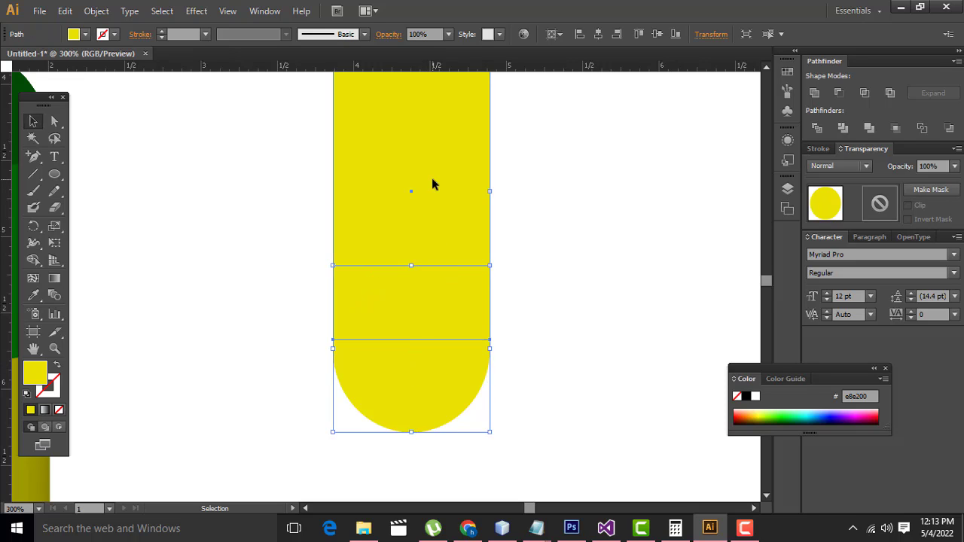
click(383, 400)
scroll(572, 332, up, 2)
scroll(570, 333, up, 1)
click(419, 219)
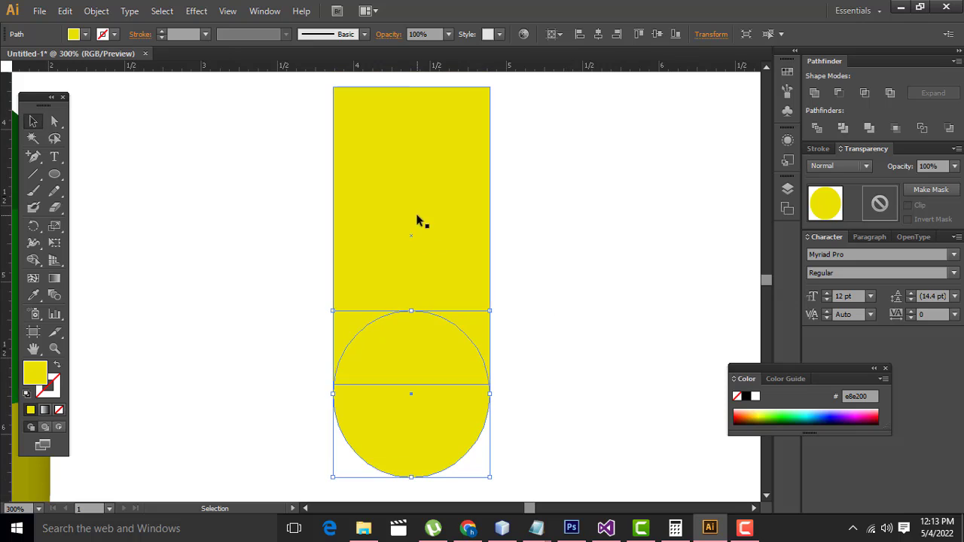
scroll(591, 260, down, 3)
Step: Zoom out and back in, then reselect the circle to confirm its semicircular end
key(a)
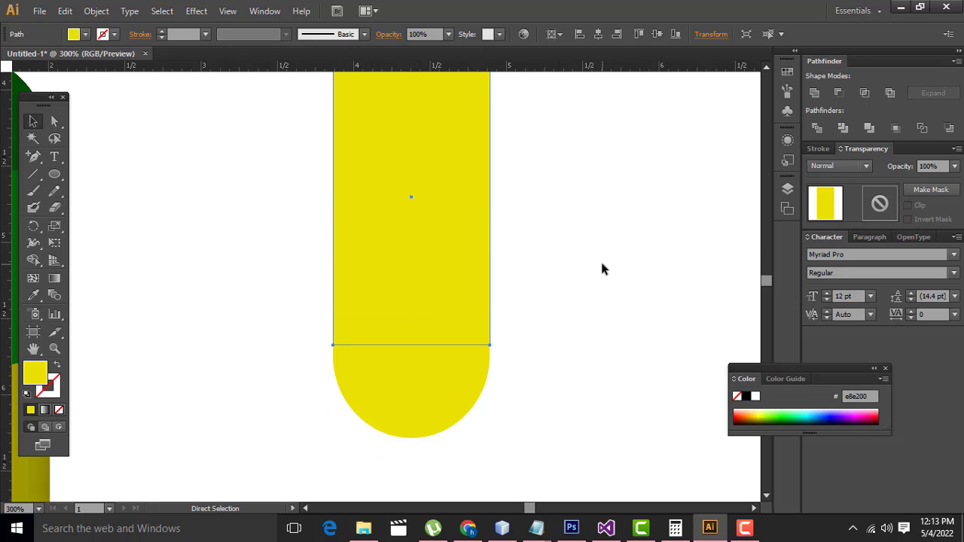
key(ctrl+minus)
key(ctrl+minus)
key(ctrl+plus)
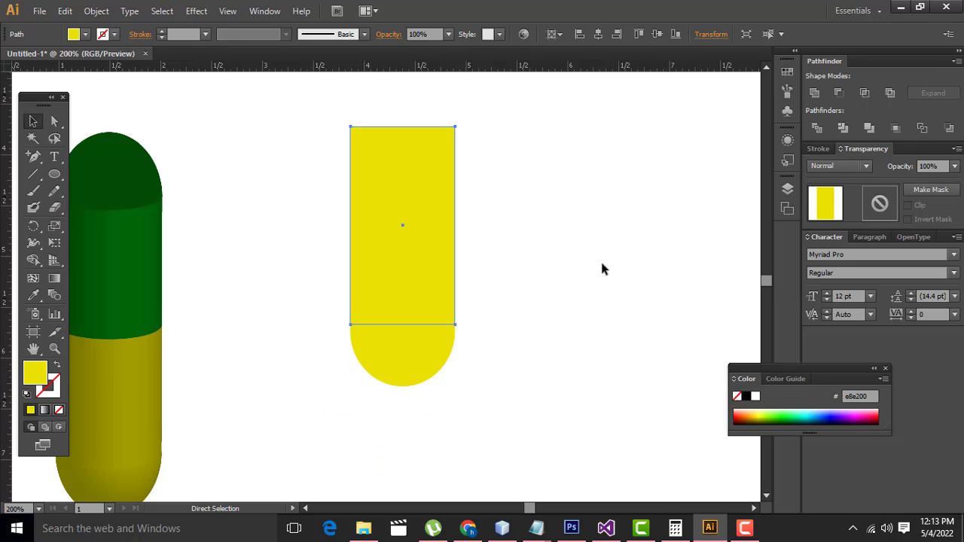
key(ctrl+minus)
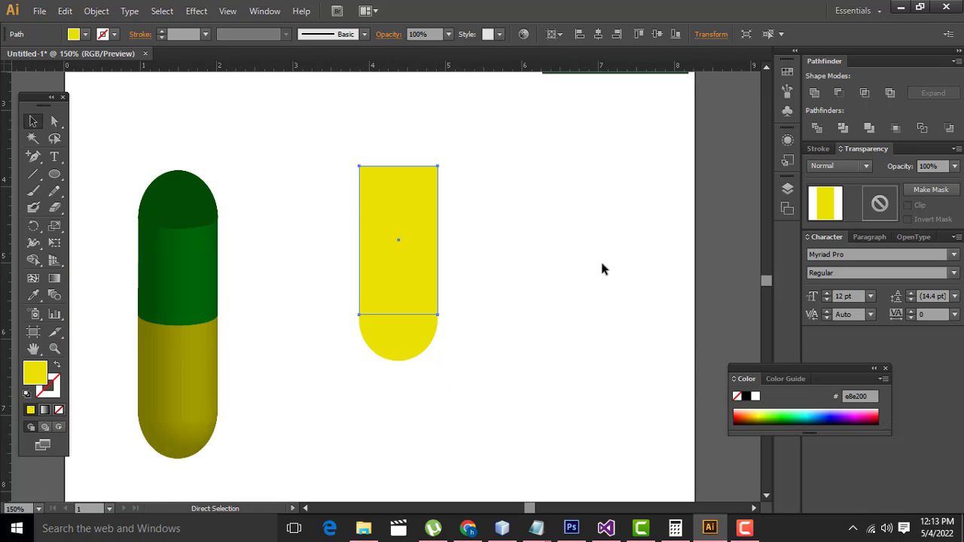
key(ctrl+plus)
key(ctrl+plus)
key(v)
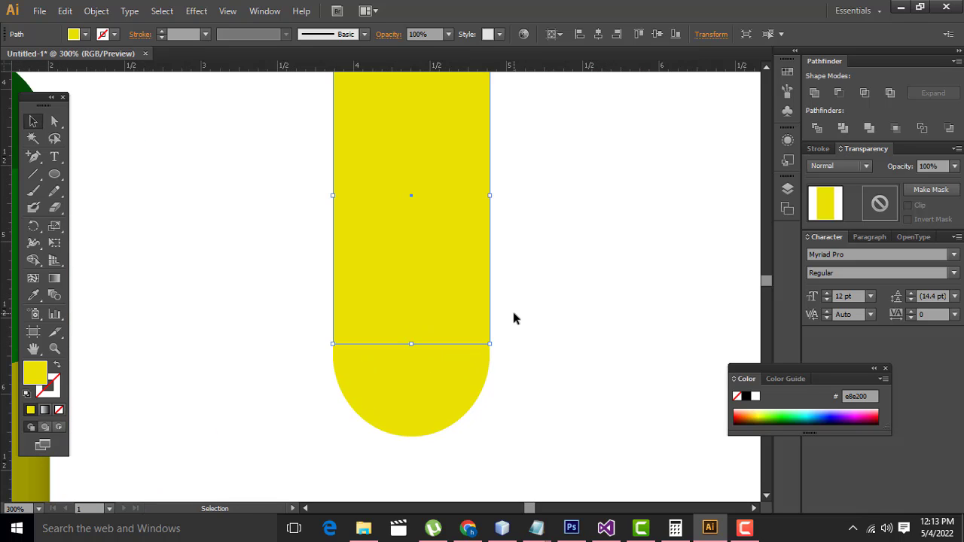
click(437, 397)
click(467, 178)
click(432, 396)
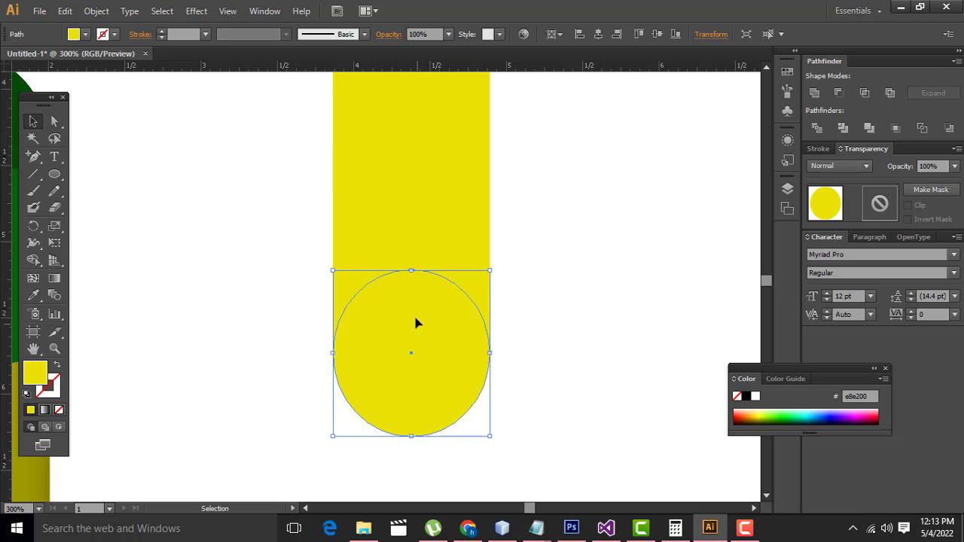
click(525, 317)
click(460, 323)
click(501, 345)
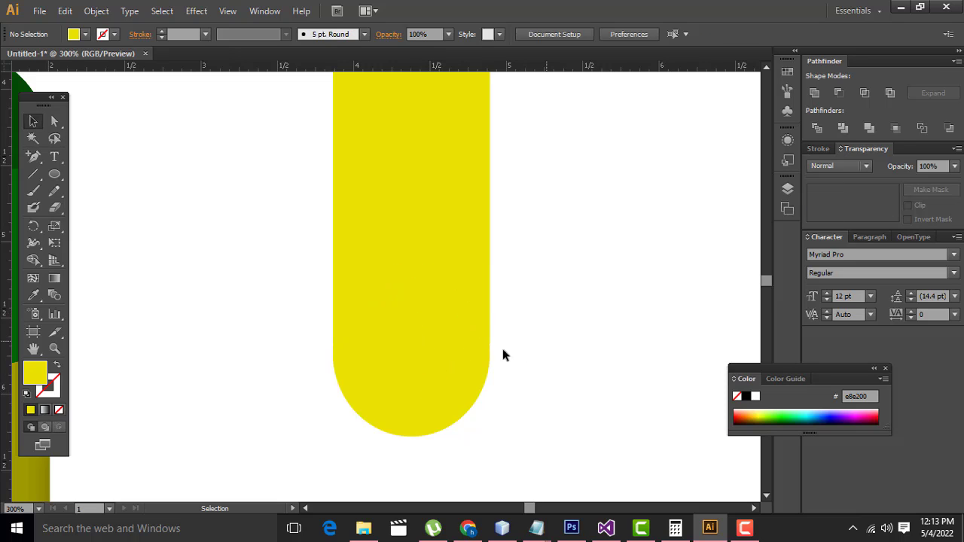
click(464, 360)
Step: Cut the circle at its right and left anchor points with the Scissors tool
click(58, 160)
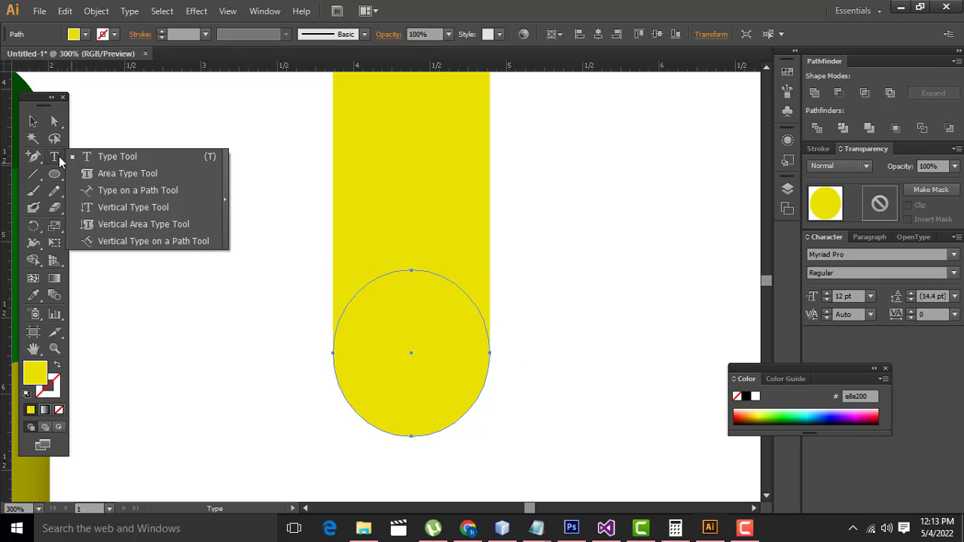
click(31, 156)
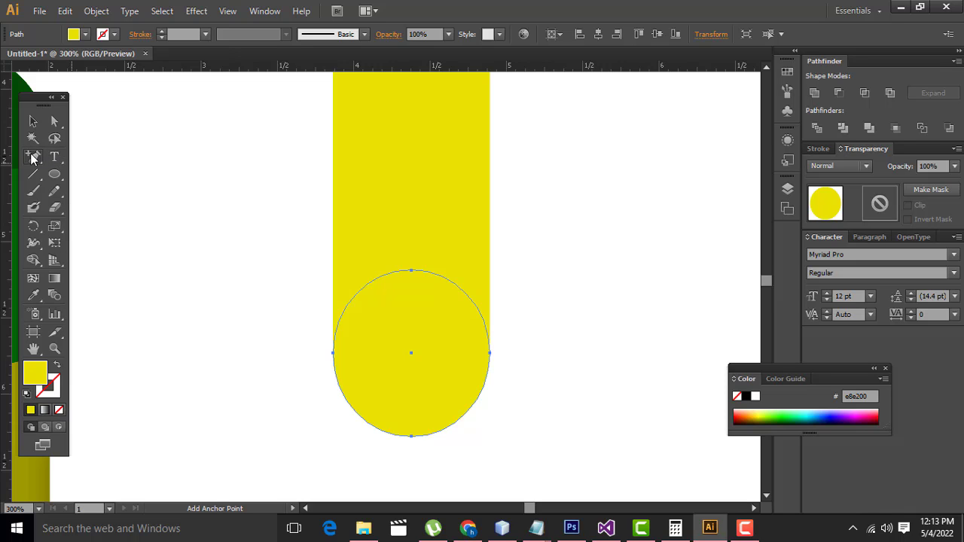
double_click(33, 173)
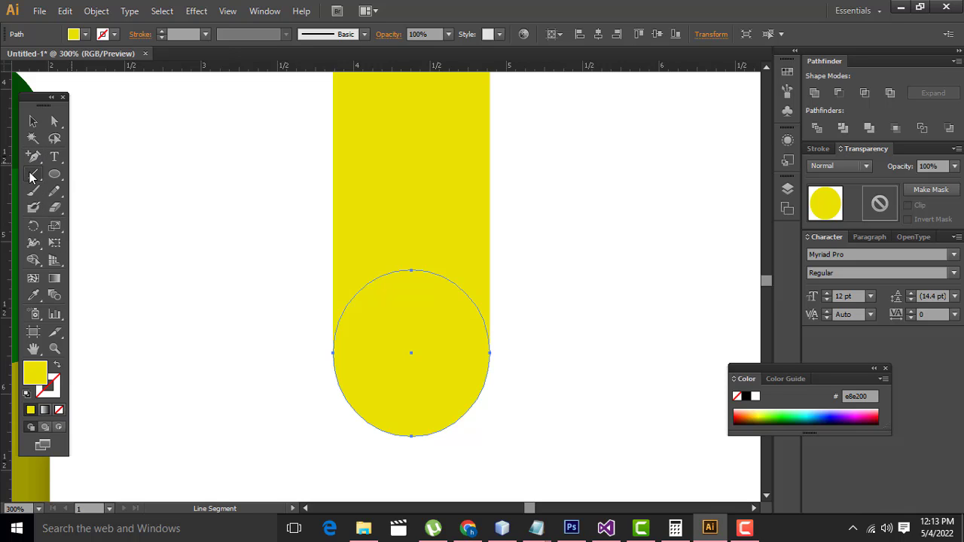
click(518, 301)
drag(53, 212, 108, 230)
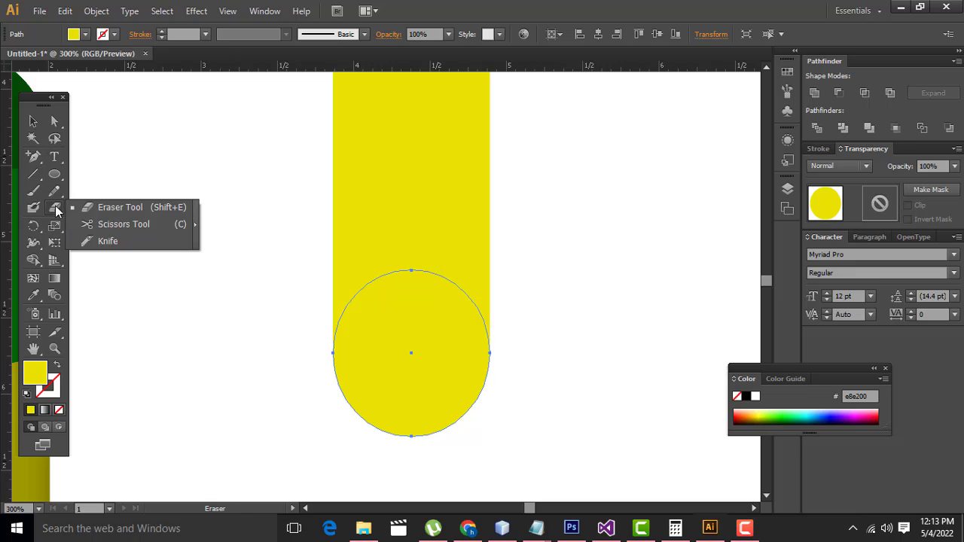
click(102, 228)
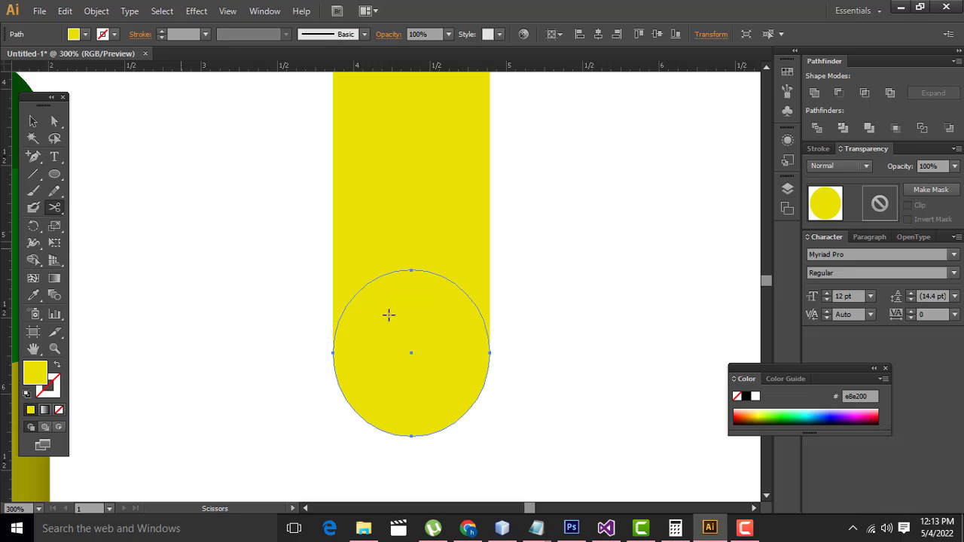
click(490, 352)
click(334, 352)
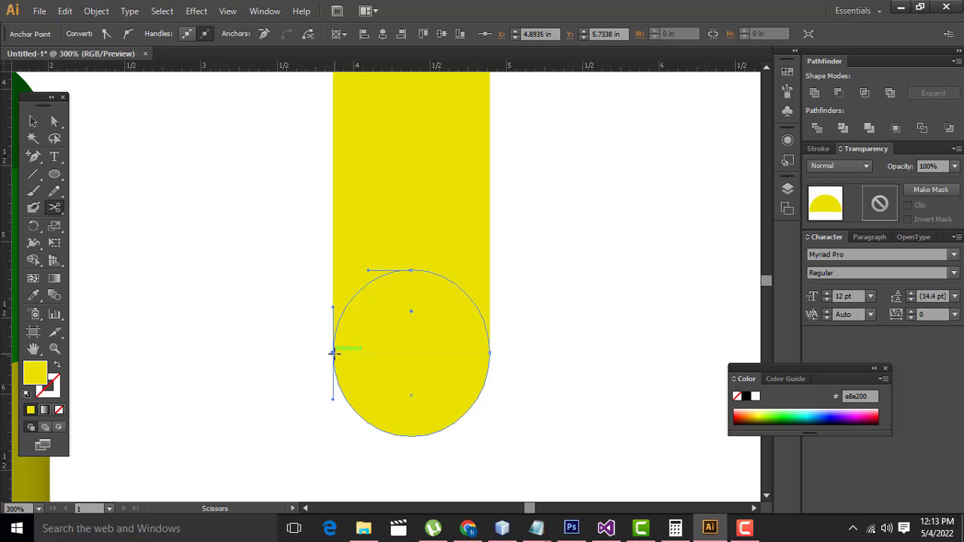
Step: Move the bottom half-circle up against the rectangle's lower edge
click(31, 122)
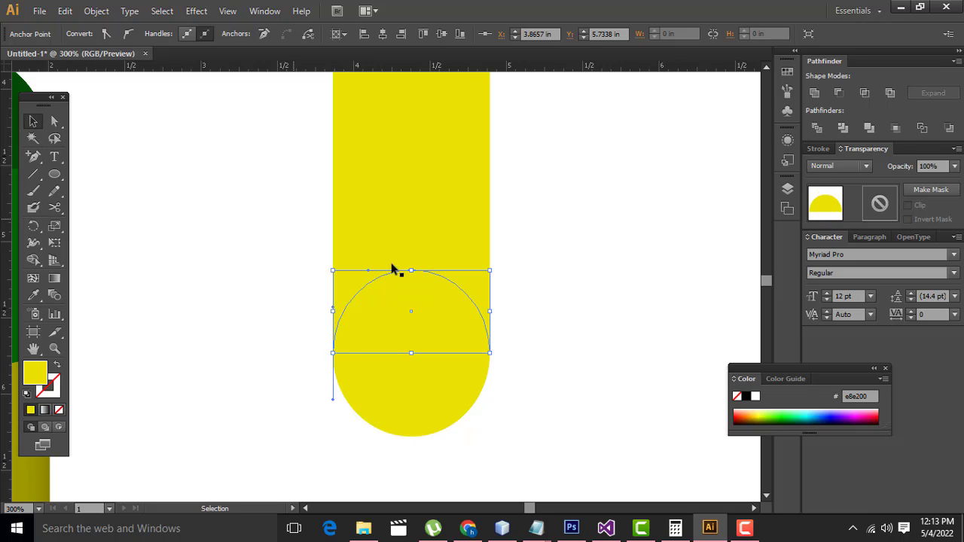
drag(454, 304, 649, 328)
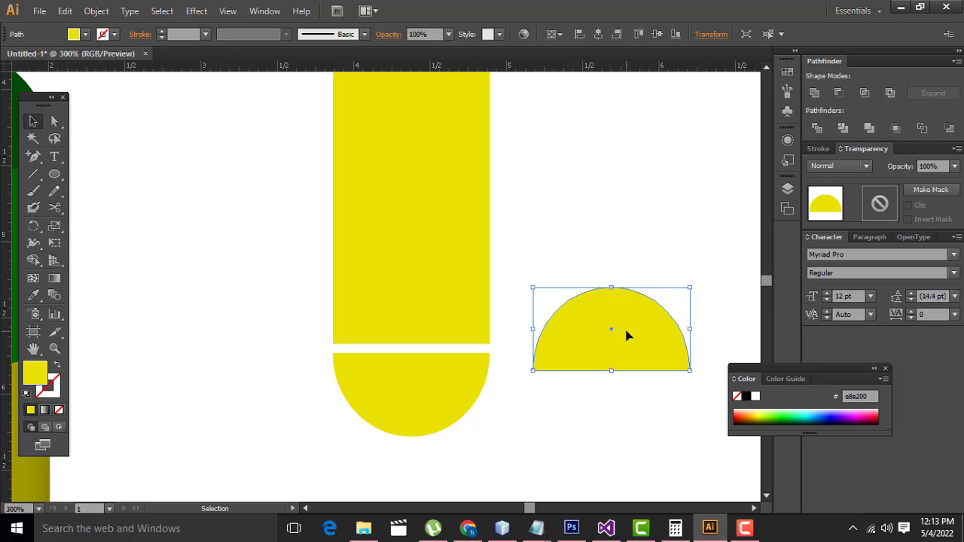
key(ctrl+z)
drag(400, 398, 400, 382)
click(614, 375)
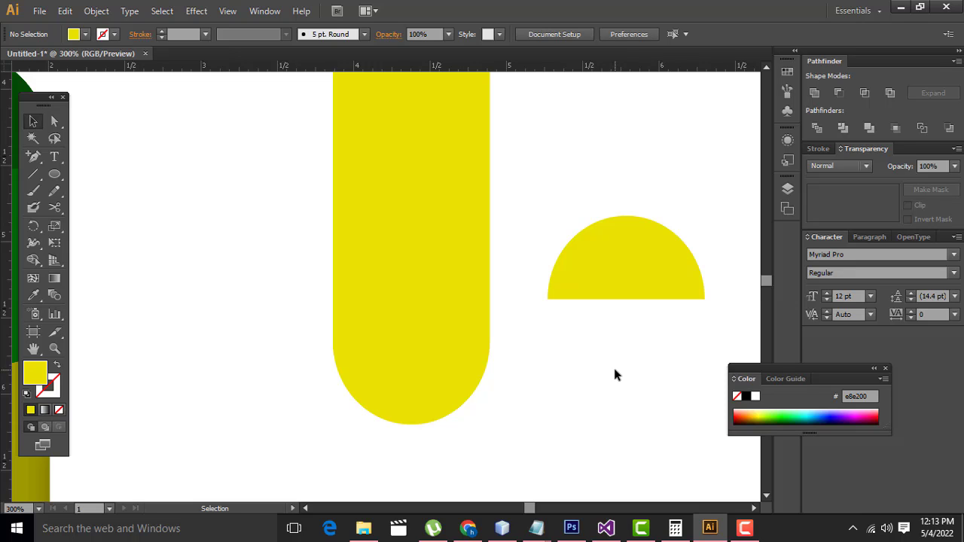
Step: Lower the rectangle's top edge to about 1.35 in tall and select the spare top half
click(601, 256)
scroll(602, 362, up, 1)
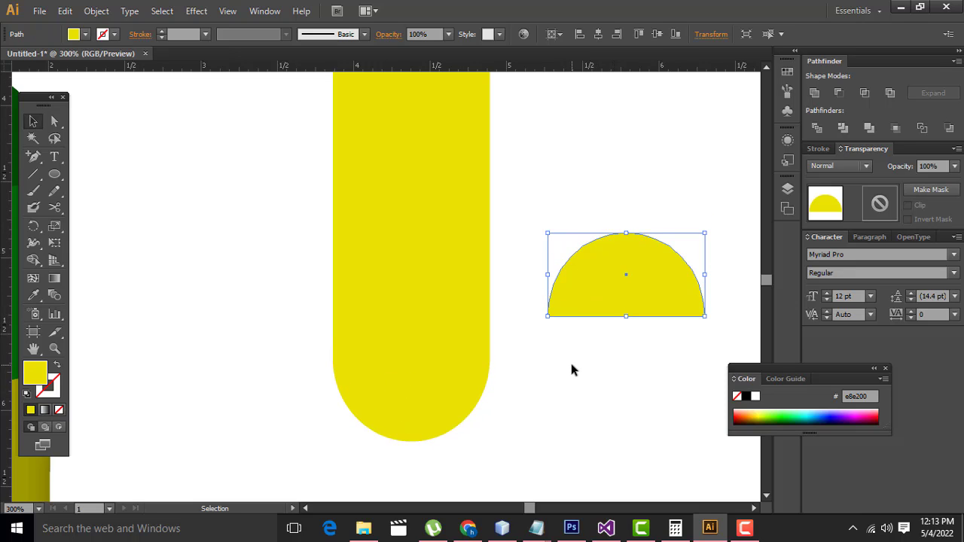
key(ctrl+minus)
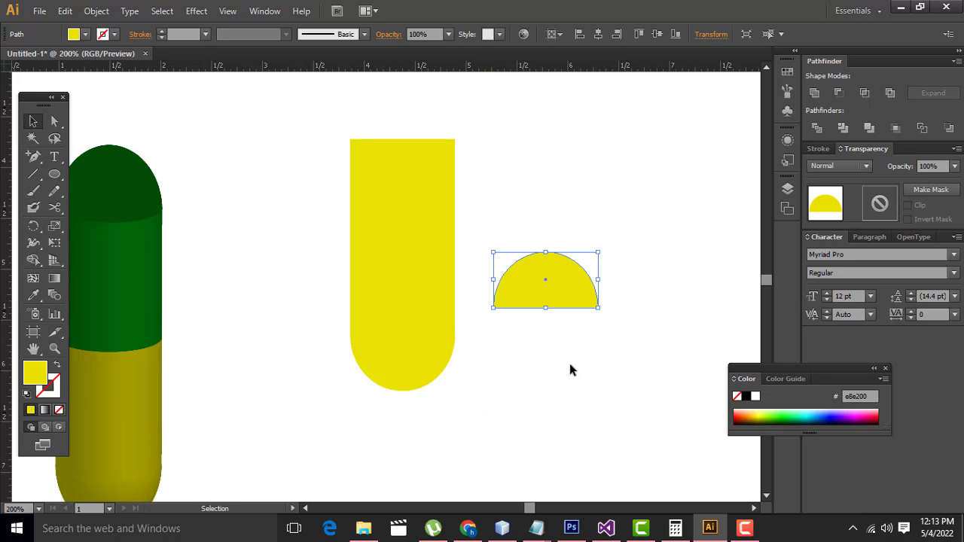
click(388, 158)
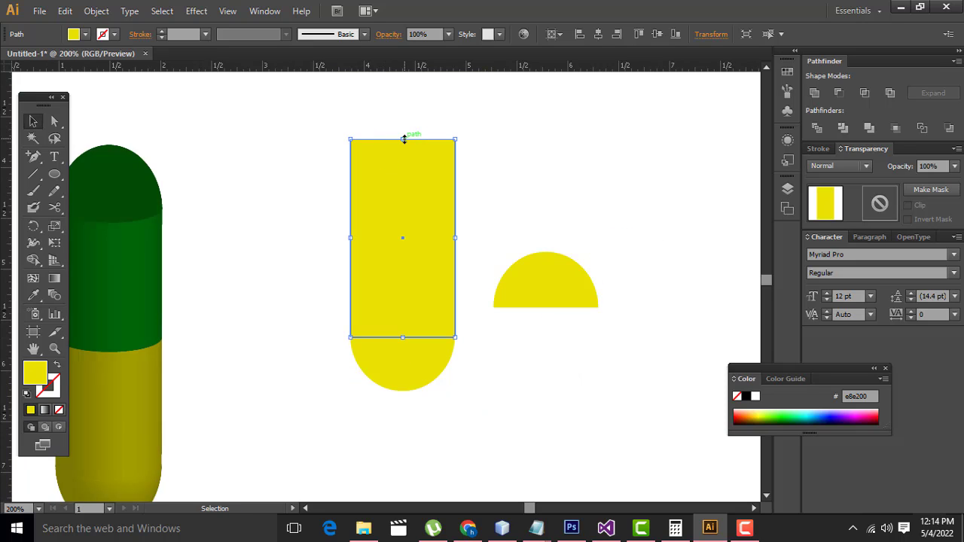
drag(404, 139, 403, 201)
click(571, 166)
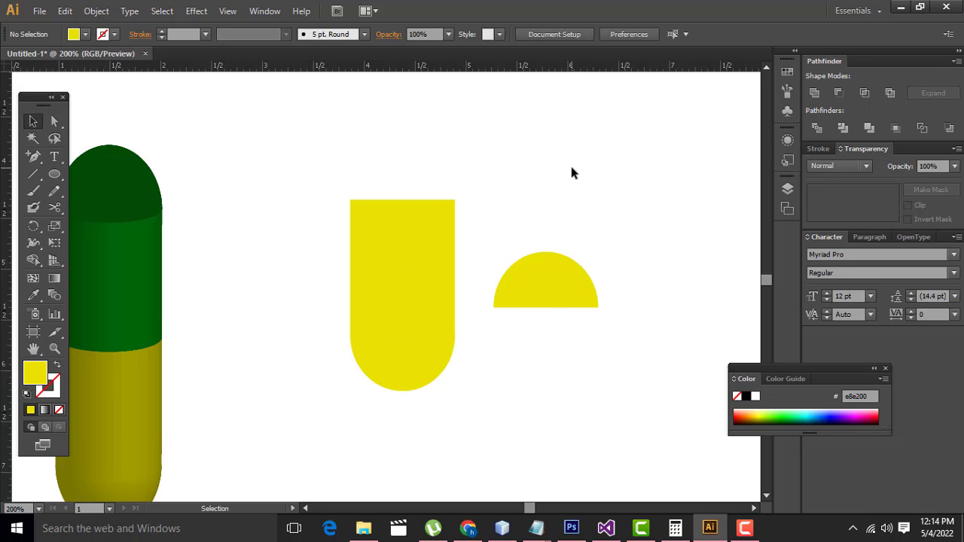
click(558, 249)
Step: Delete the spare top half-circle and combine the rectangle with the lower half-circle
key(Delete)
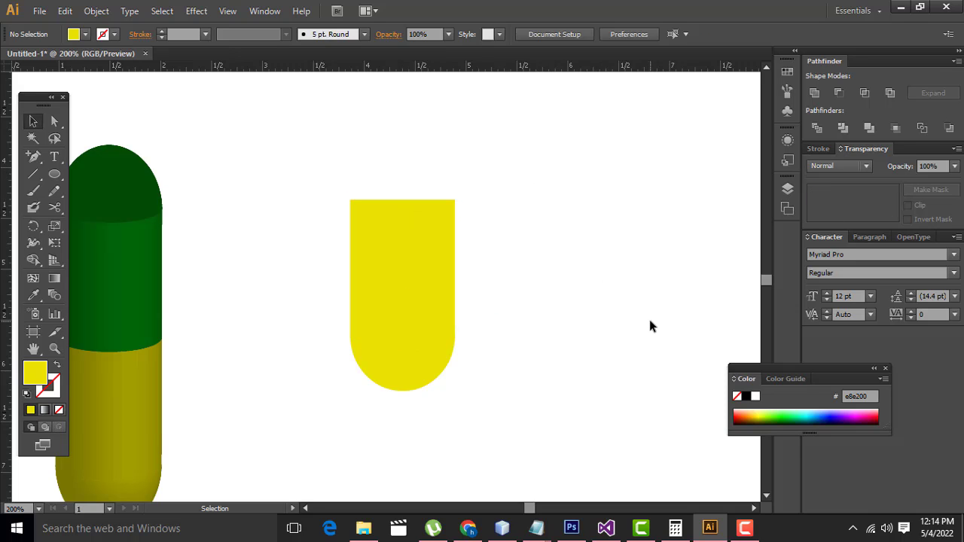
drag(310, 152, 462, 335)
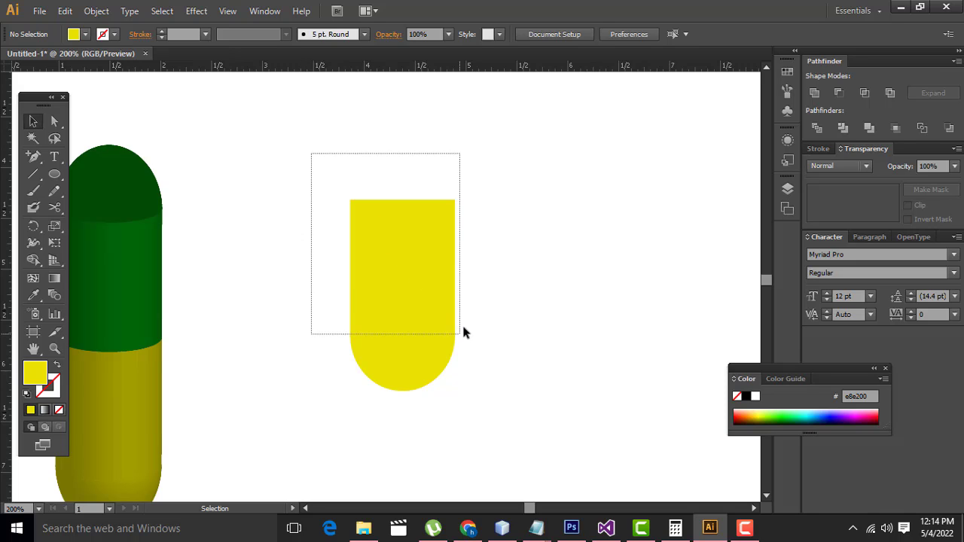
click(509, 237)
click(413, 284)
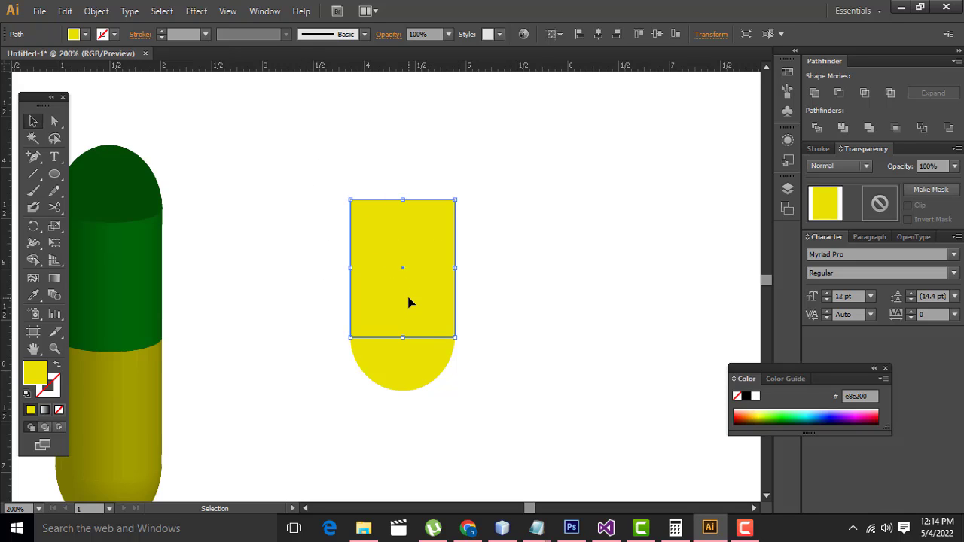
shift+click(403, 370)
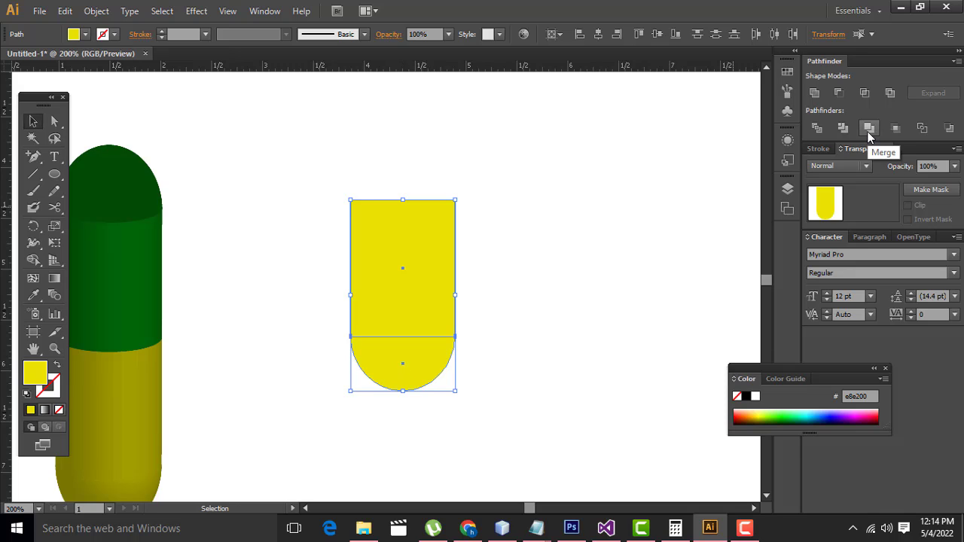
click(841, 129)
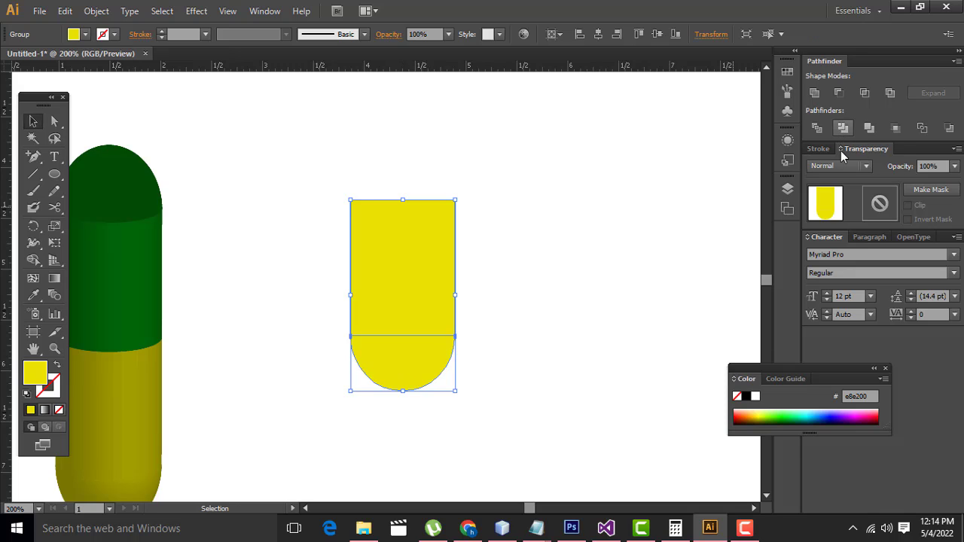
Step: Inspect the combined parts with Direct Selection and browse the Window panel list
click(542, 338)
key(a)
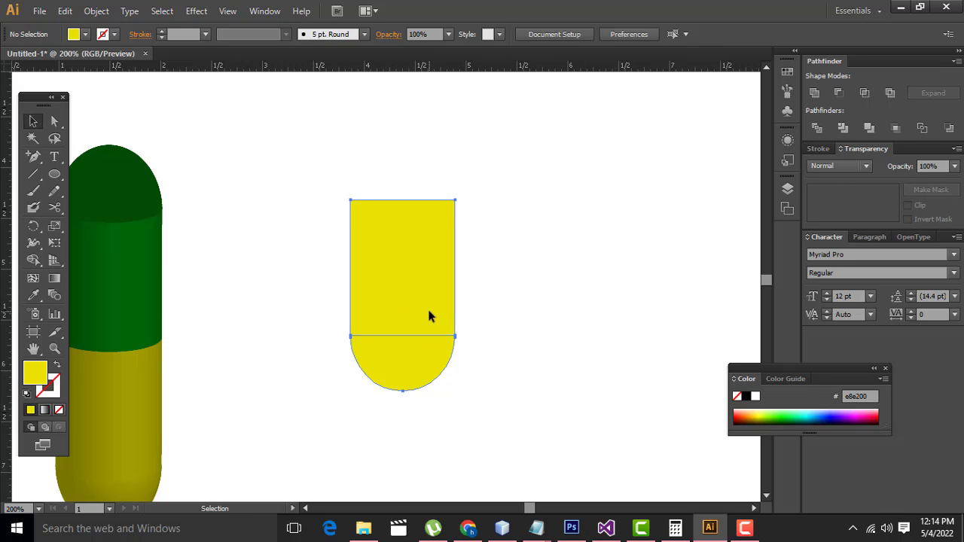
click(427, 306)
key(v)
shift+click(415, 316)
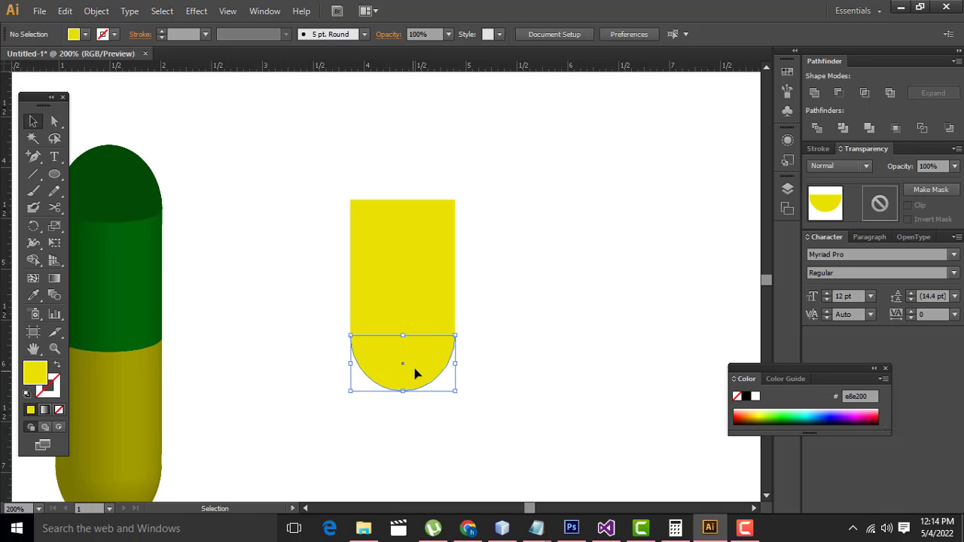
shift+click(459, 256)
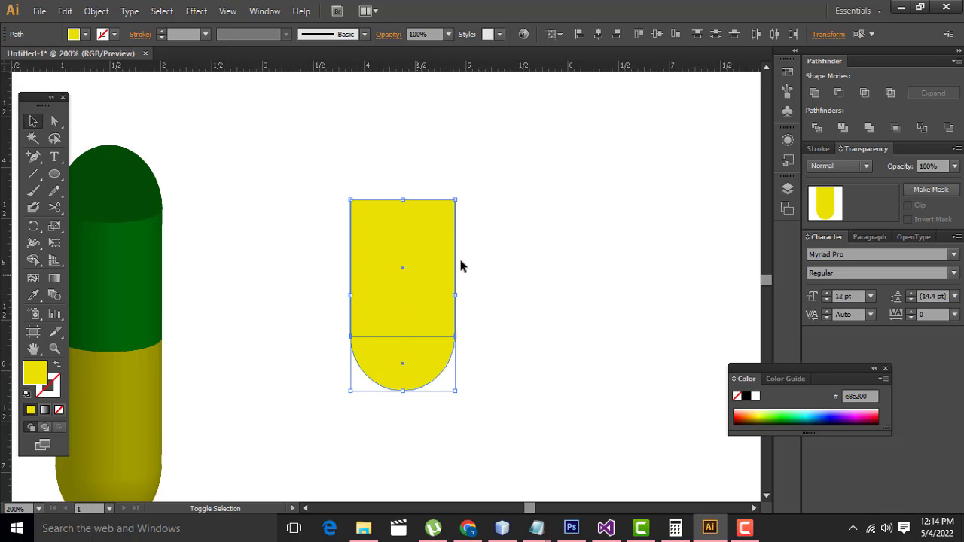
click(265, 11)
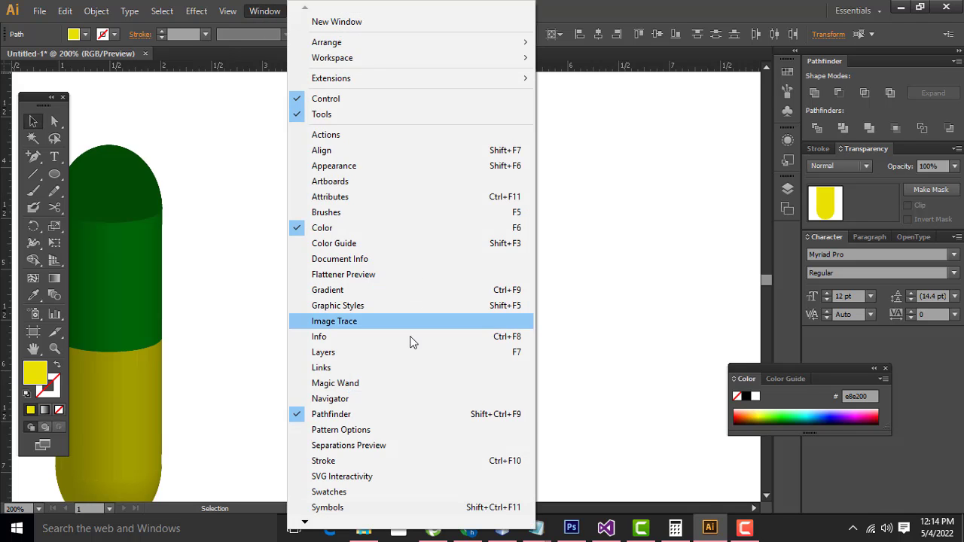
click(636, 184)
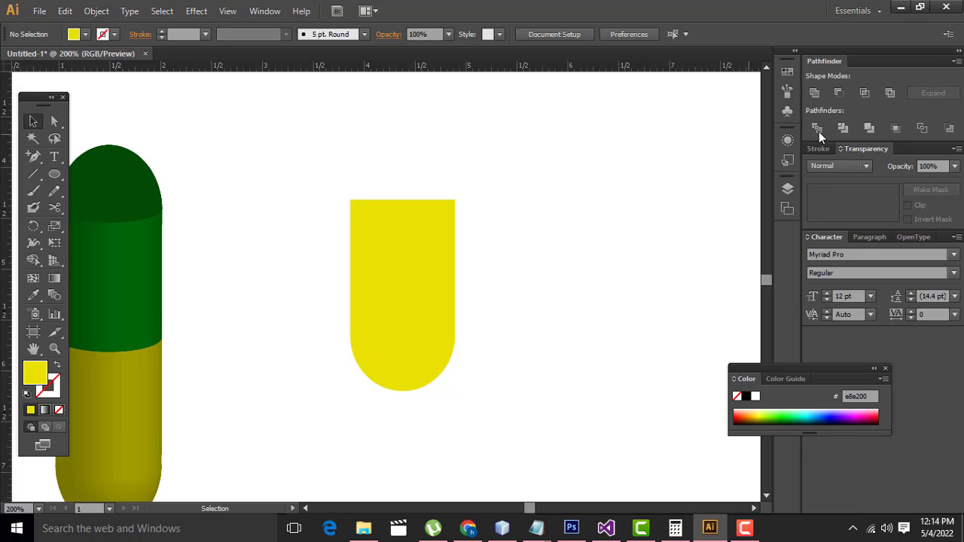
Step: Apply Pathfinder Divide to the rectangle and semicircle, ungroup, then Pathfinder Merge them
click(414, 267)
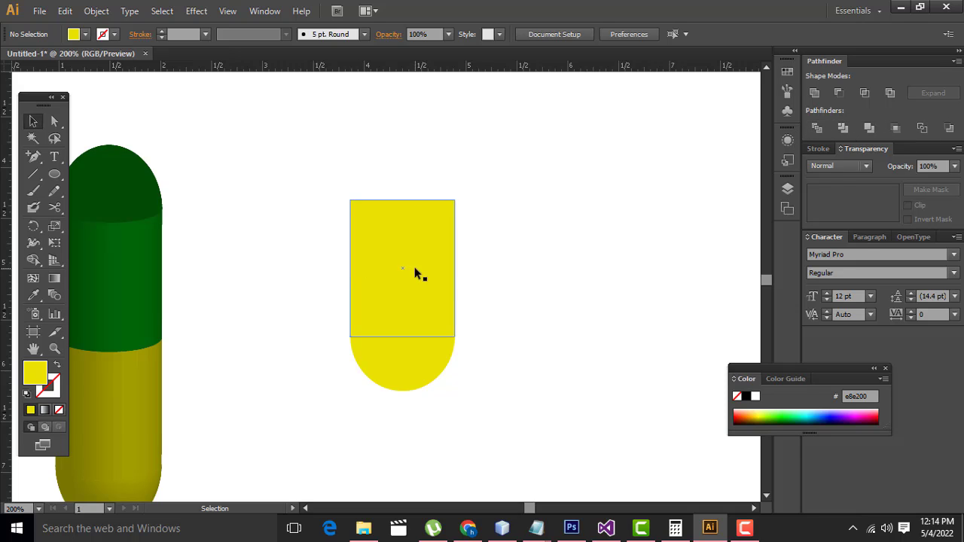
shift+click(420, 378)
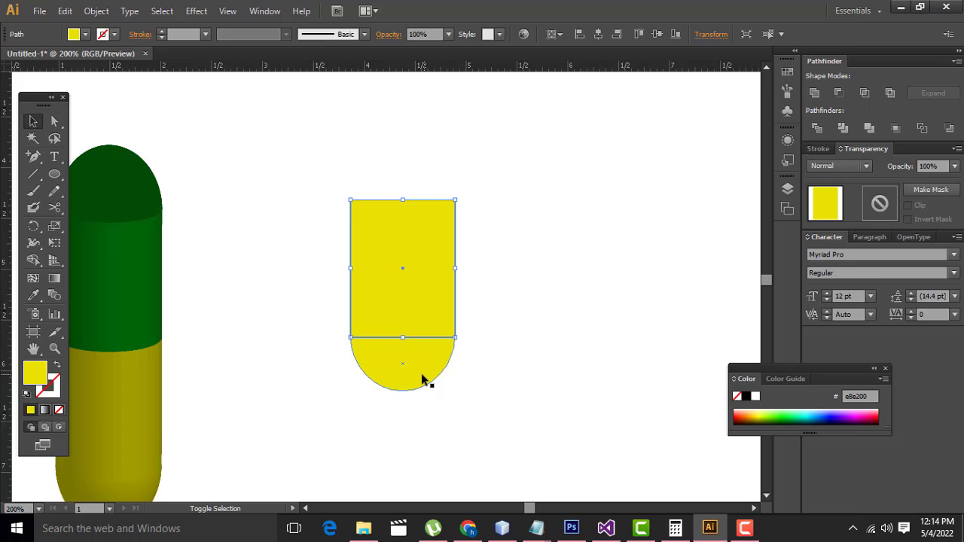
click(816, 129)
key(ctrl+z)
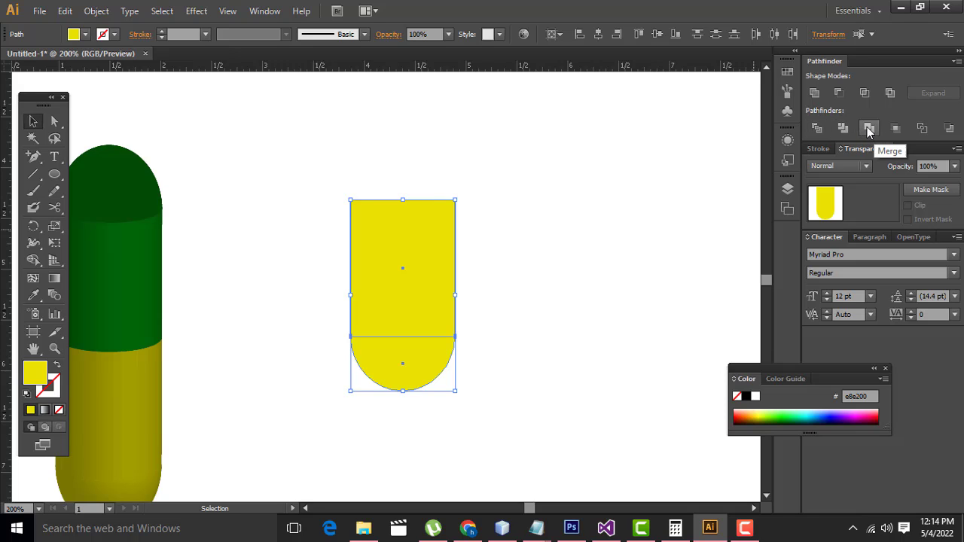
click(869, 129)
Step: Drag the merged yellow half-capsule further down the artboard
click(576, 266)
click(413, 306)
mouse_move(414, 306)
mouse_down()
mouse_move(429, 387)
mouse_move(419, 355)
mouse_up()
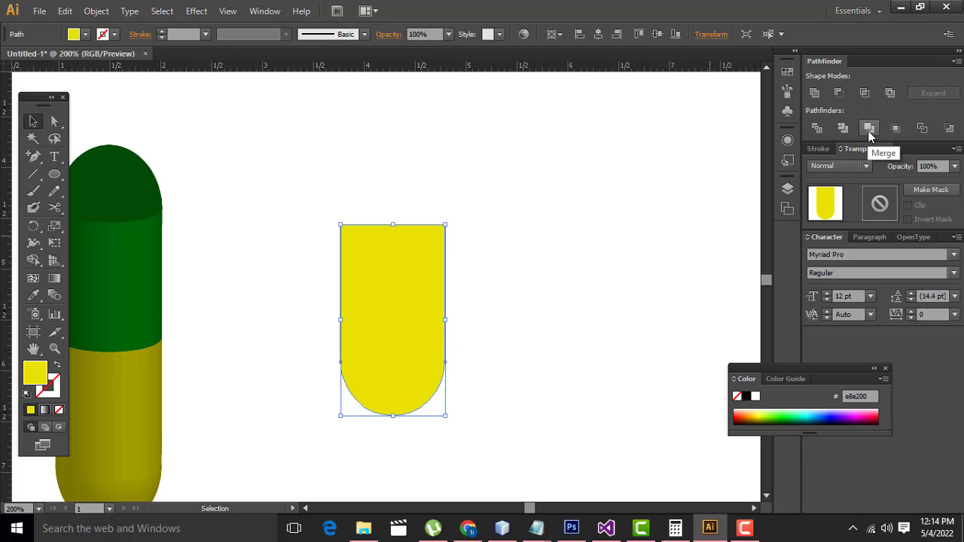
drag(390, 328, 392, 385)
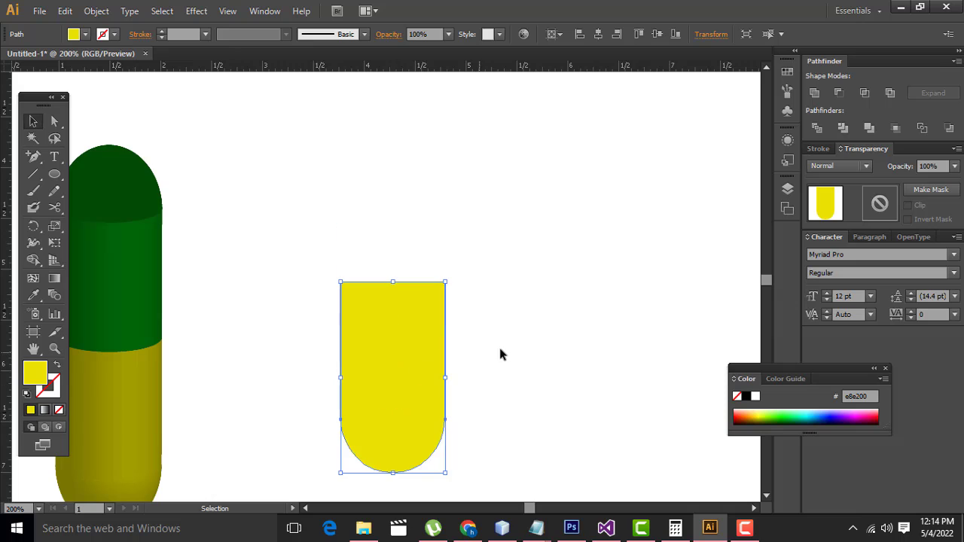
click(501, 354)
click(400, 425)
click(510, 367)
Step: Move the yellow half-capsule lower on the artboard
scroll(596, 341, down, 3)
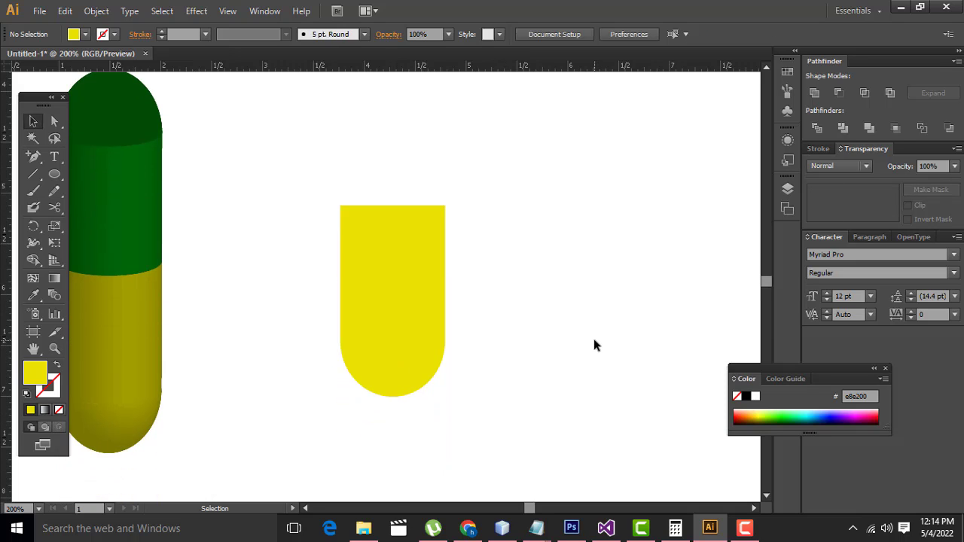
key(ctrl+plus)
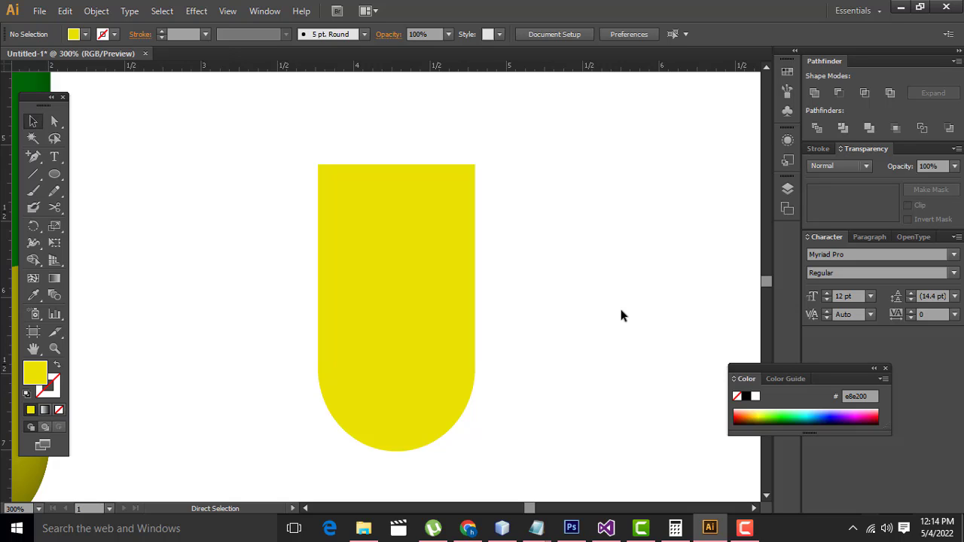
key(ctrl+minus)
key(ctrl+minus)
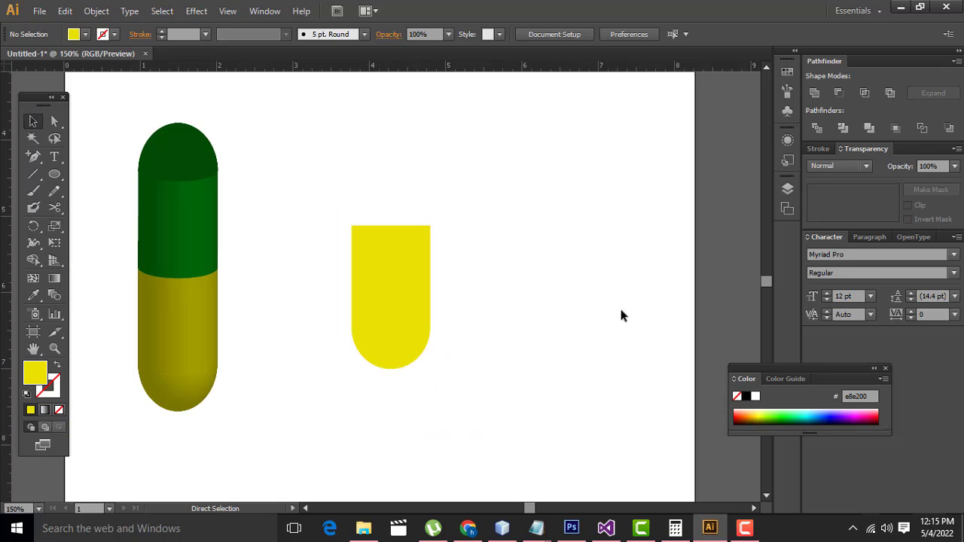
drag(392, 291, 387, 368)
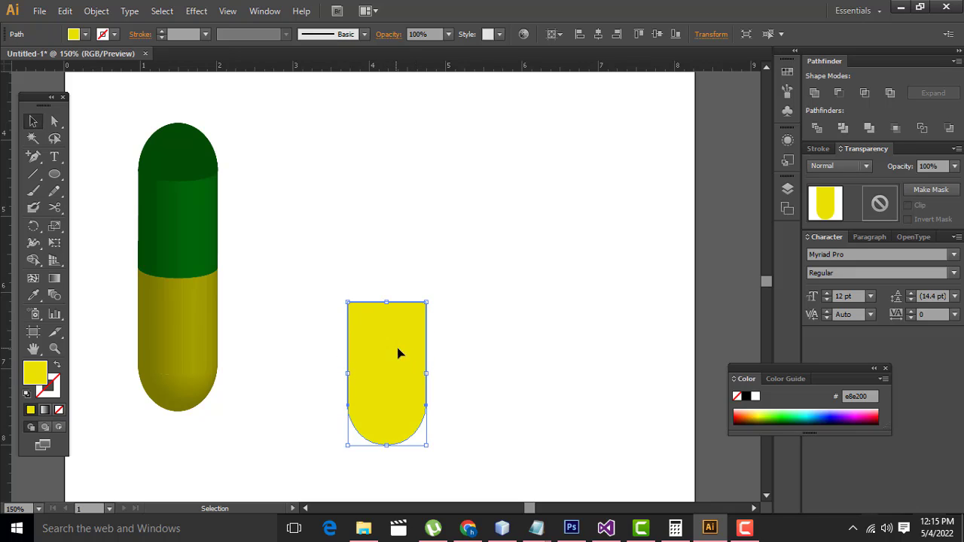
Step: Paste a copy in front and fill it green 008700, leaving it over the yellow original
key(a)
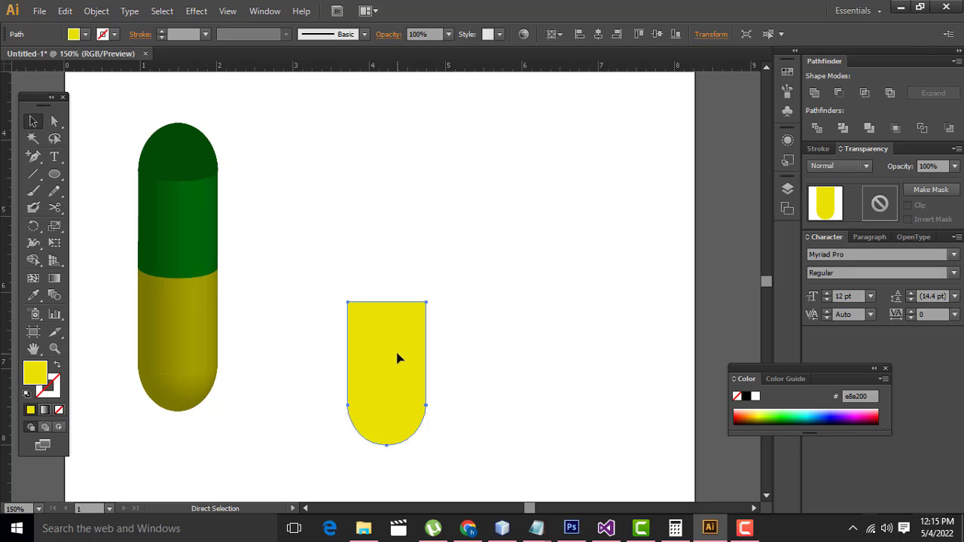
key(v)
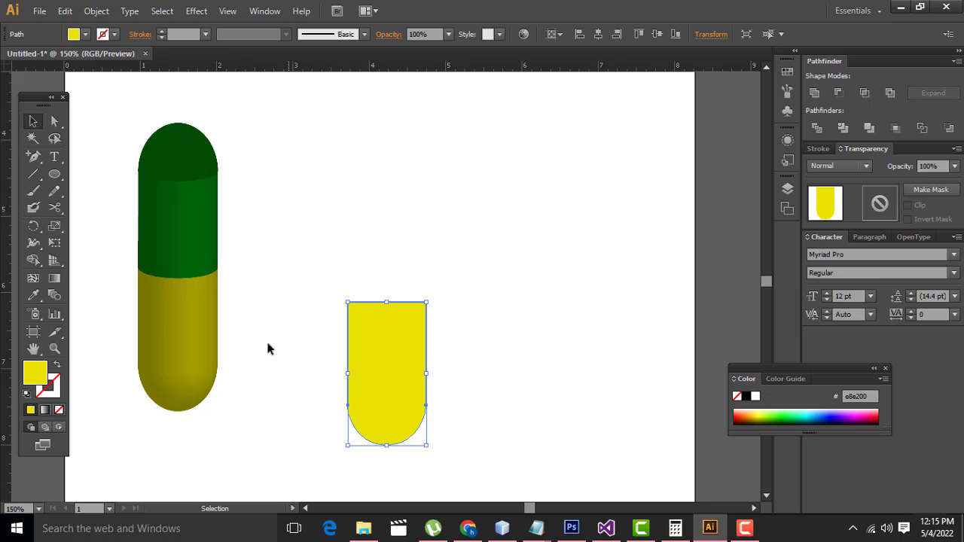
double_click(37, 377)
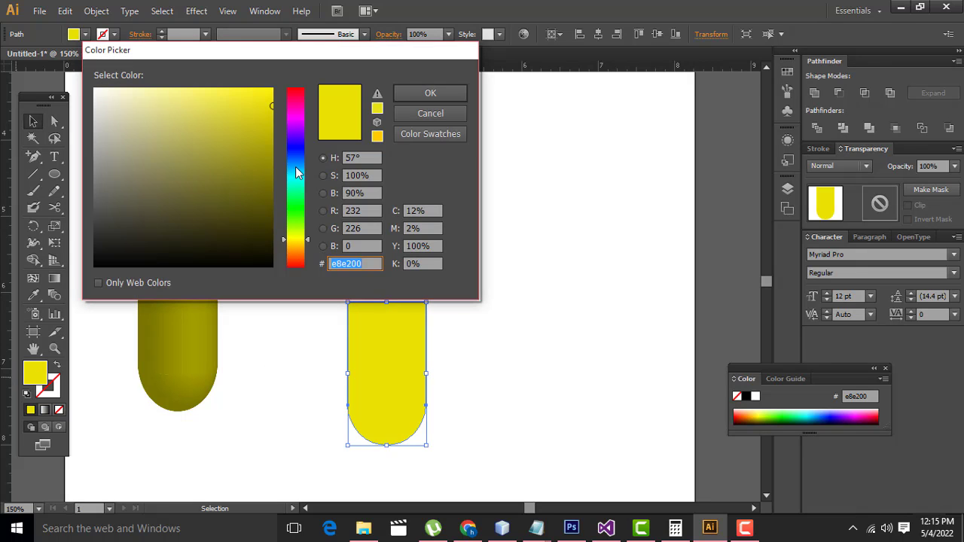
click(299, 209)
mouse_move(250, 141)
mouse_down()
mouse_move(301, 156)
mouse_move(277, 173)
mouse_up()
click(434, 98)
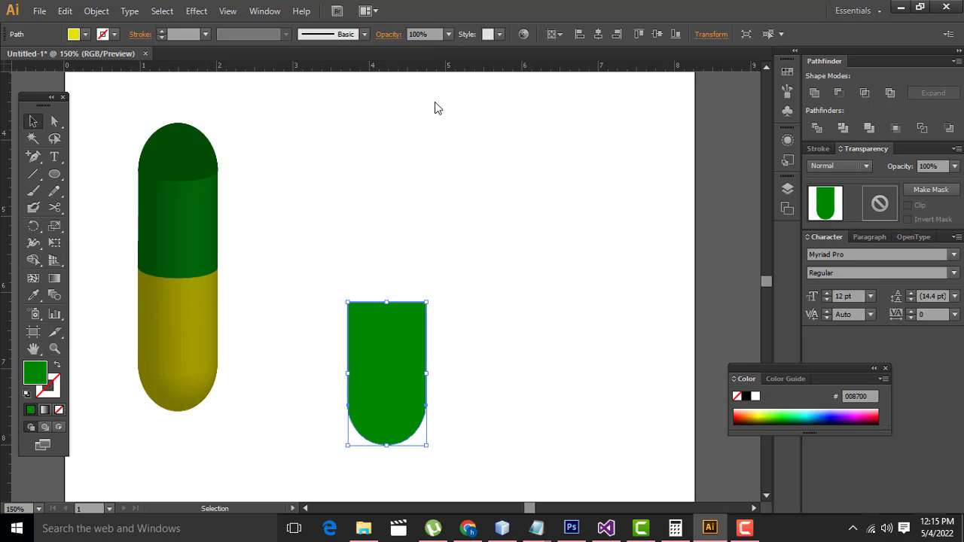
drag(415, 345, 466, 346)
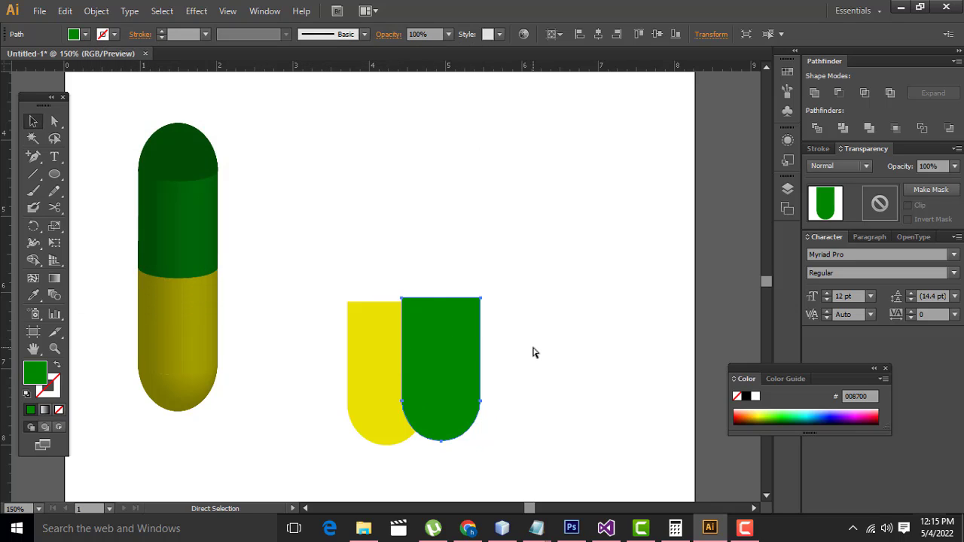
key(ctrl+z)
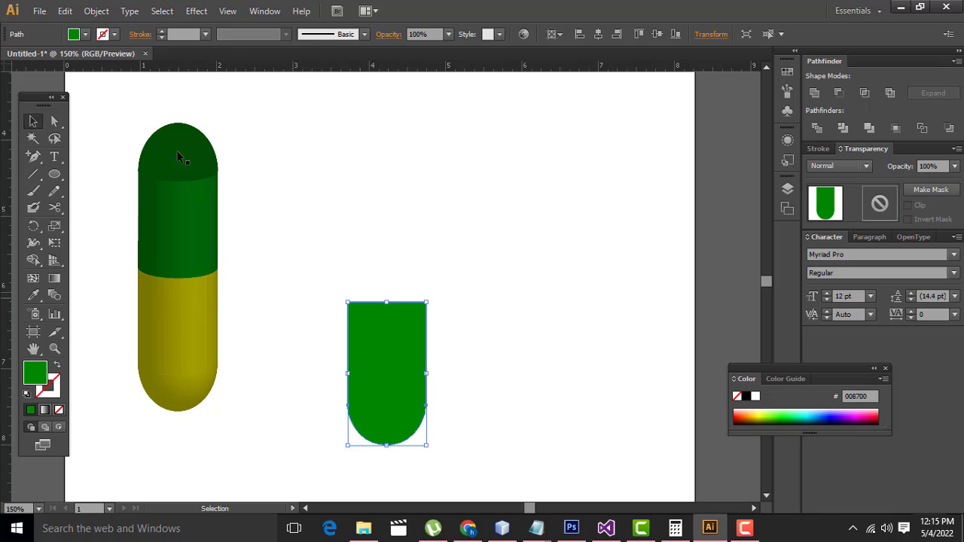
Step: Reflect the green copy across the horizontal axis so its rounded end points up
click(160, 14)
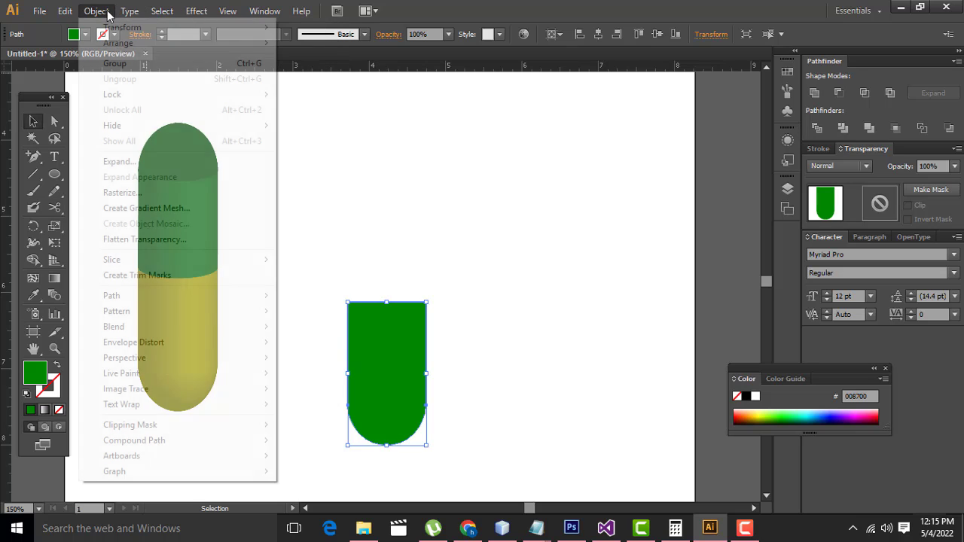
mouse_move(122, 27)
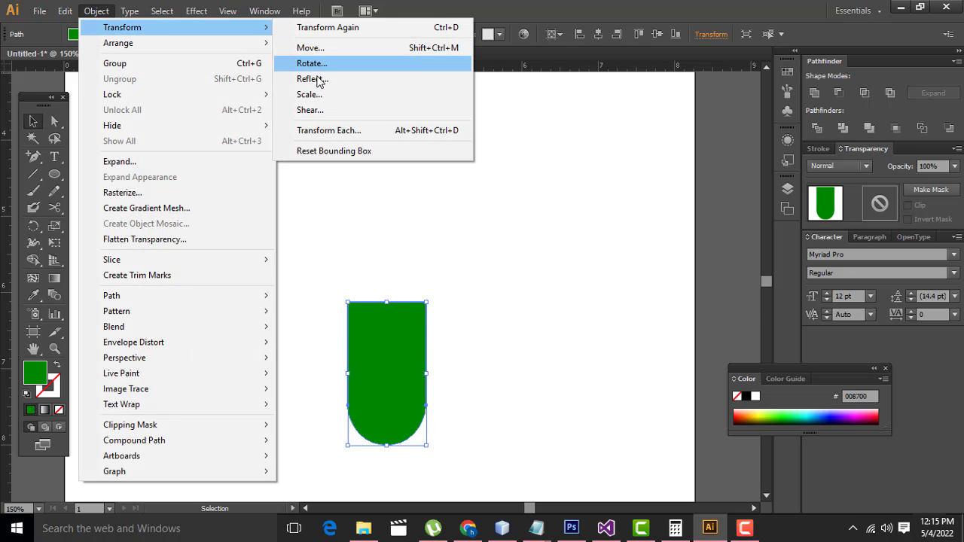
click(313, 79)
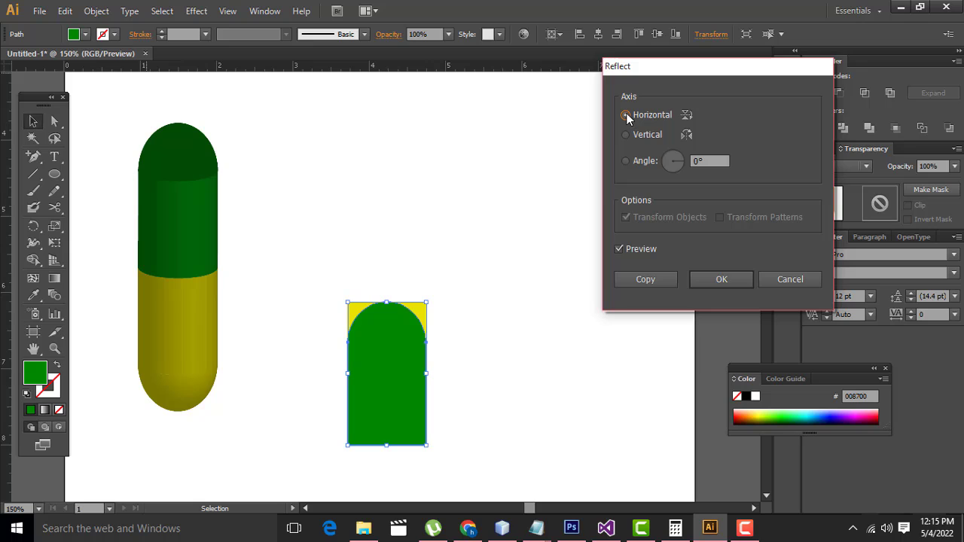
click(718, 280)
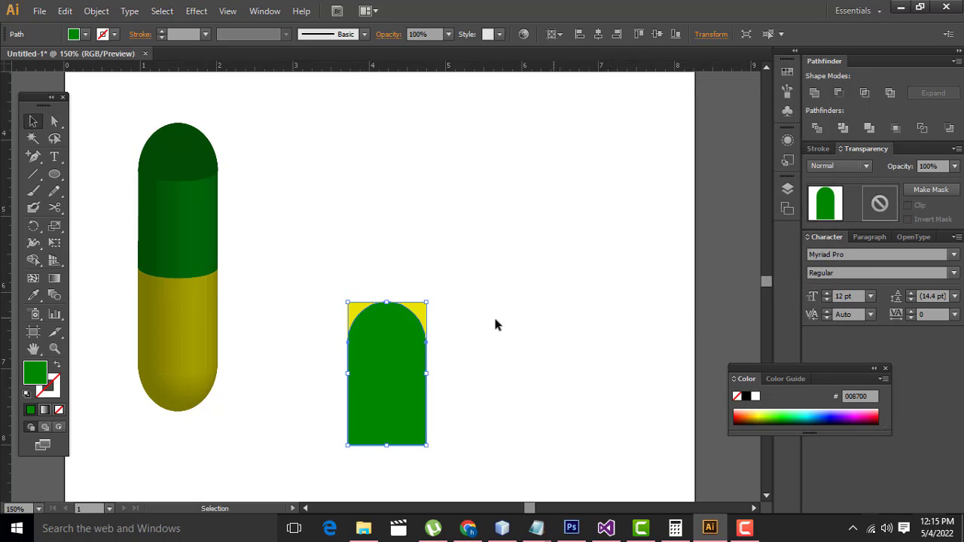
shift+click(389, 350)
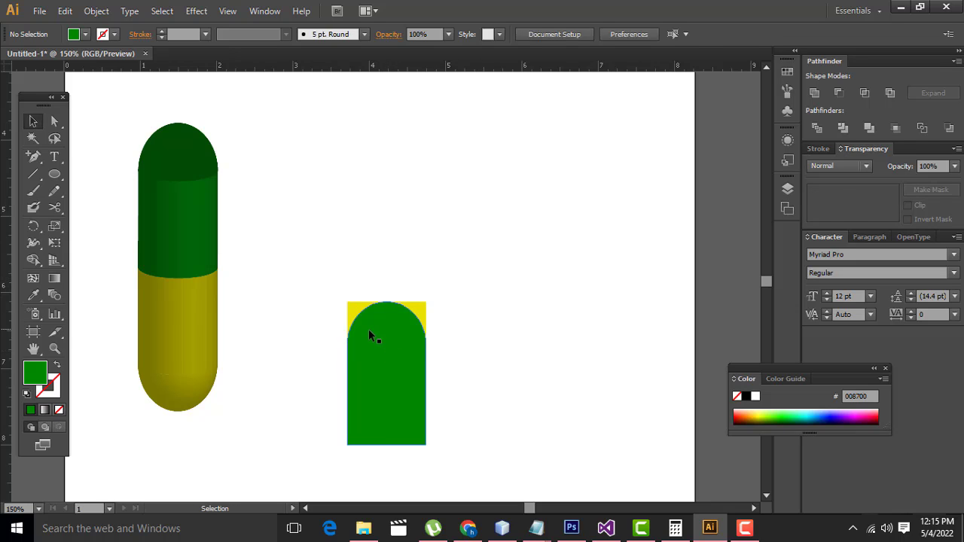
click(384, 358)
shift+click(374, 355)
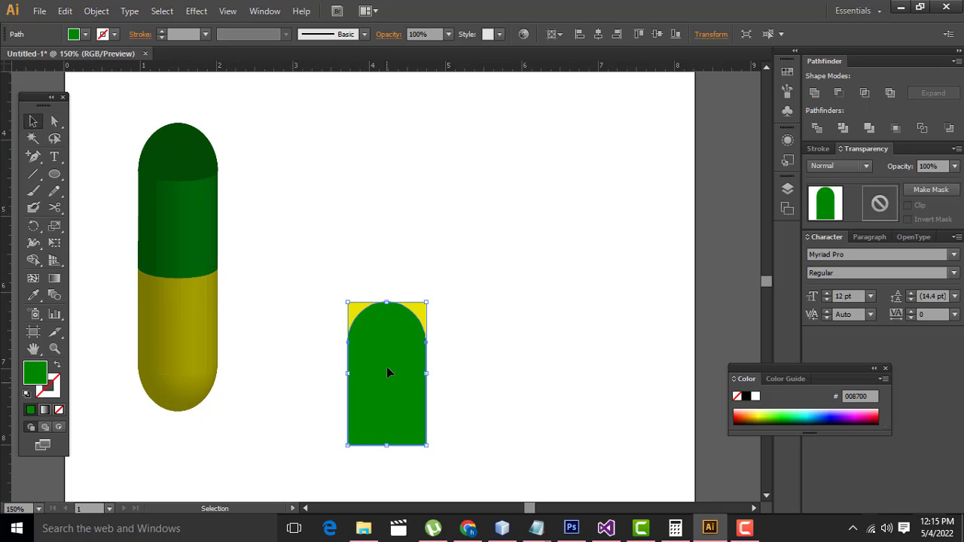
Step: Move the flipped green half up onto the yellow half and zoom in on the capsule
mouse_move(386, 366)
mouse_down()
mouse_move(399, 295)
mouse_move(382, 238)
mouse_move(387, 182)
mouse_up()
key(ctrl+z)
shift+click(393, 359)
click(380, 323)
click(523, 195)
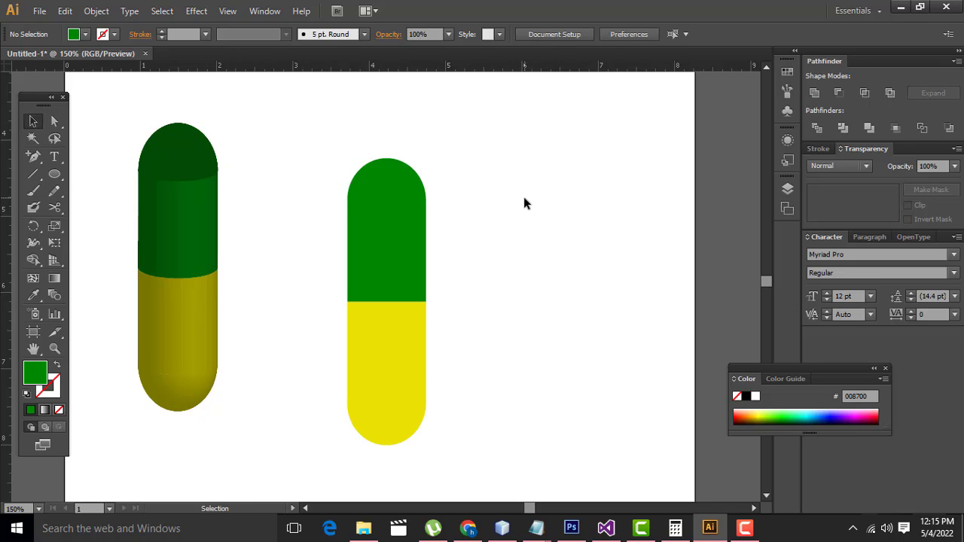
scroll(523, 196, down, 2)
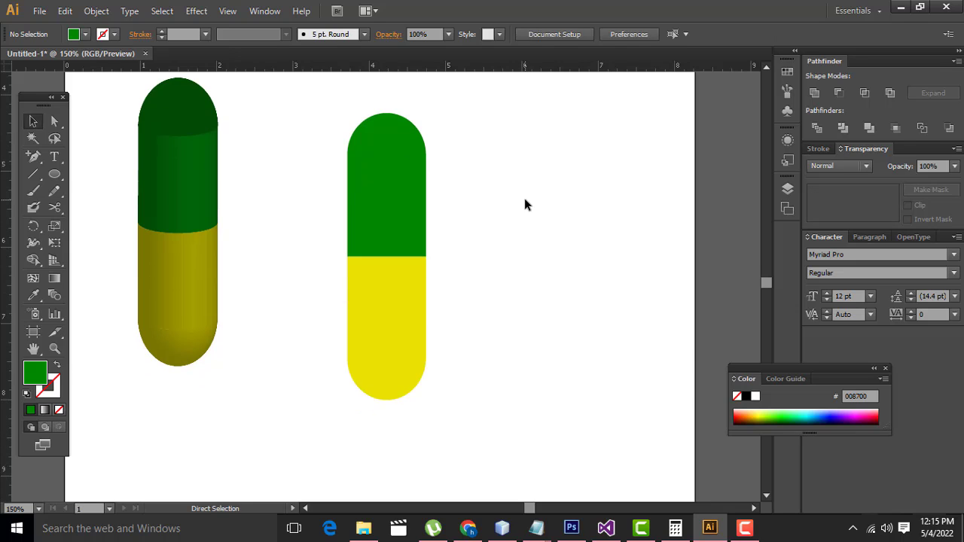
key(ctrl+plus)
scroll(524, 198, up, 1)
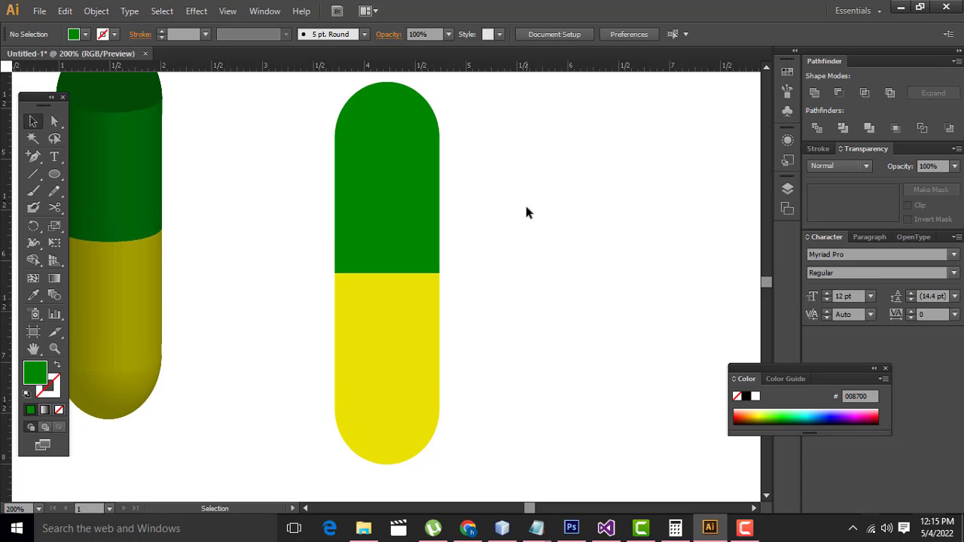
scroll(525, 211, up, 1)
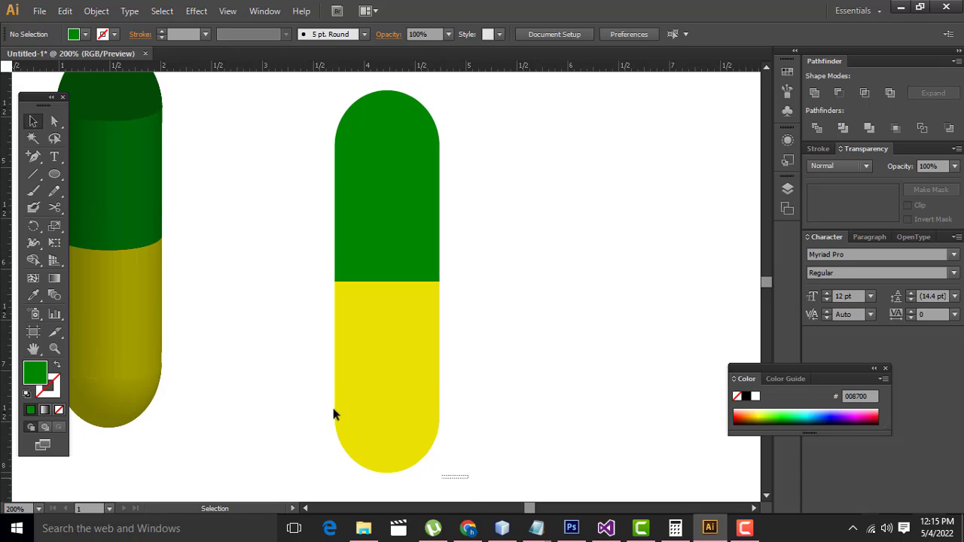
Step: Pathfinder Merge the green and yellow halves and shift the capsule slightly left
drag(335, 415, 284, 83)
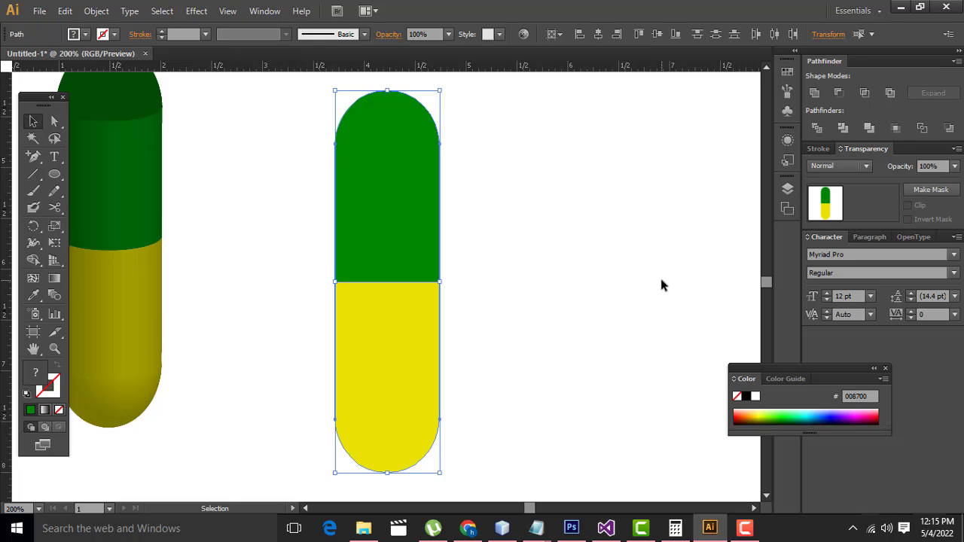
click(660, 285)
click(418, 359)
click(870, 130)
click(603, 214)
click(384, 257)
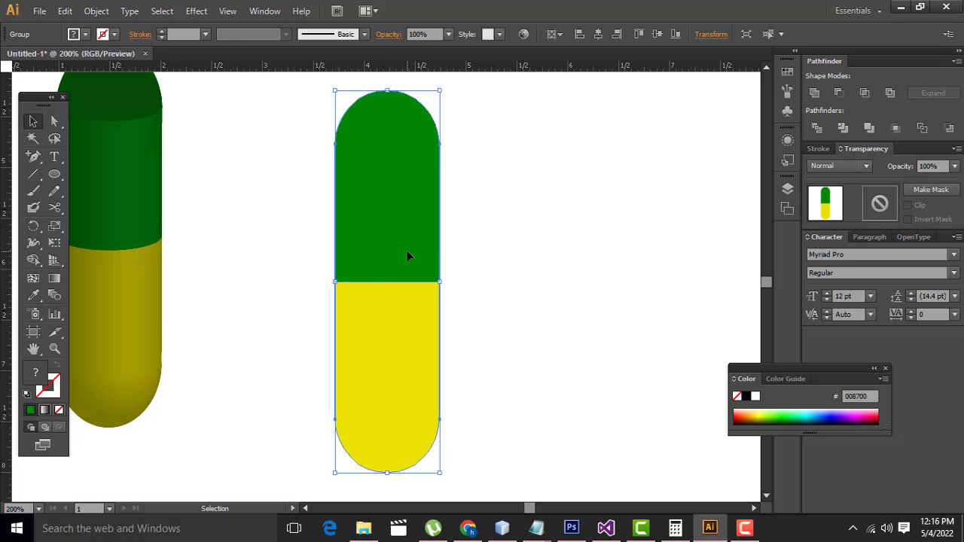
mouse_move(406, 256)
mouse_down()
mouse_move(492, 257)
mouse_move(355, 262)
mouse_up()
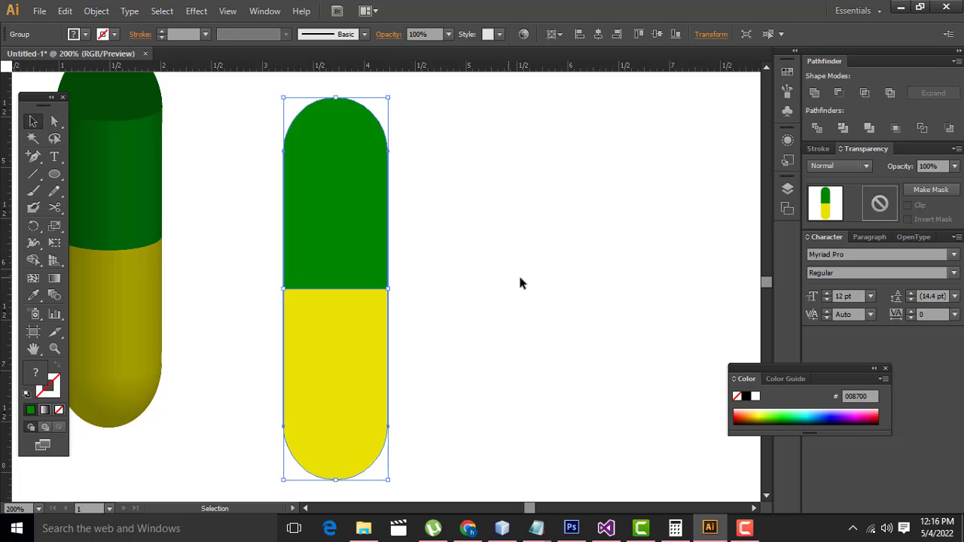
click(520, 283)
click(369, 268)
Step: Preview a 3D Revolve around the Right Edge, then cancel it and deselect
click(197, 10)
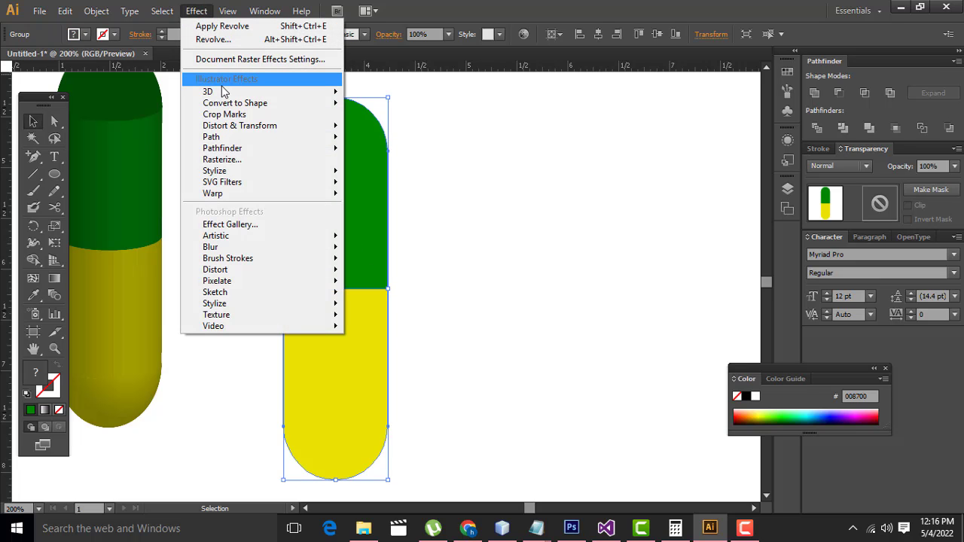
mouse_move(207, 91)
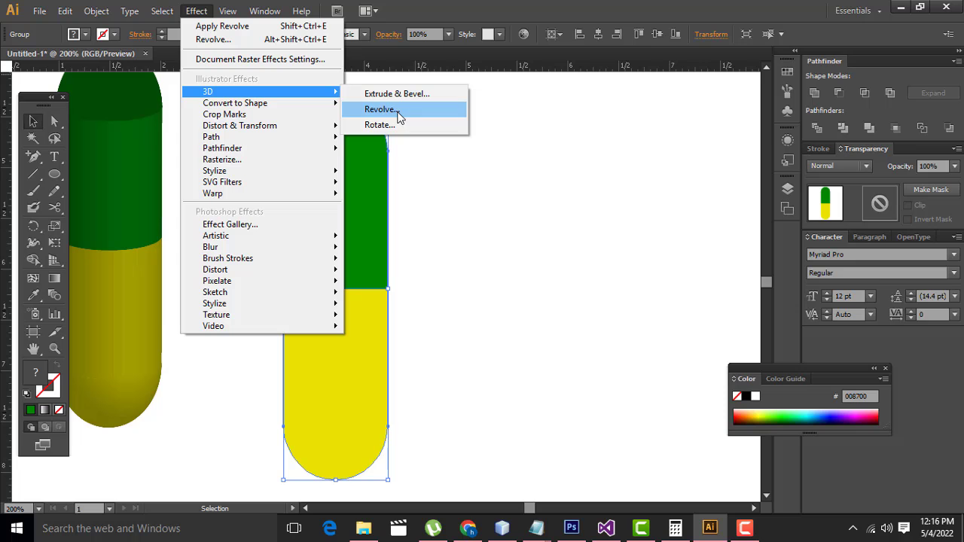
click(399, 113)
drag(496, 40, 635, 16)
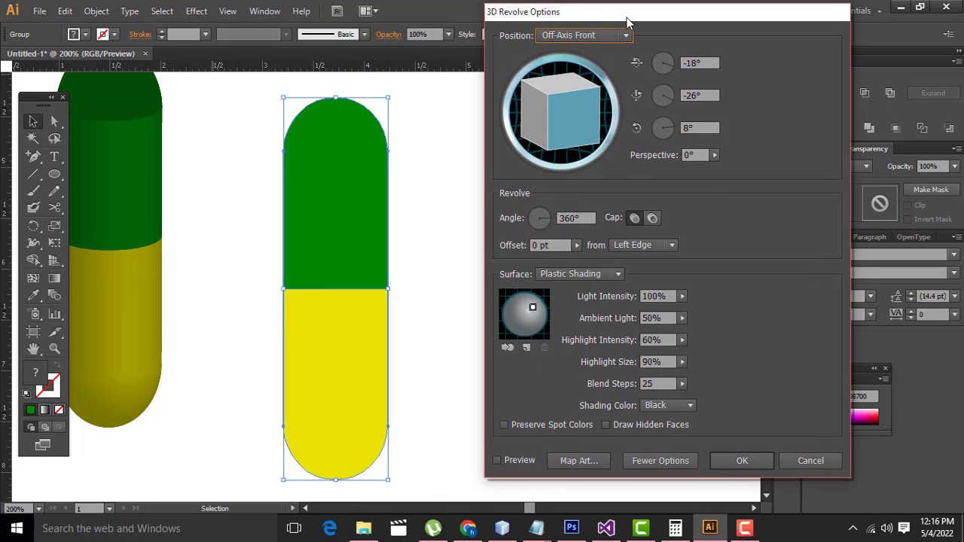
click(497, 460)
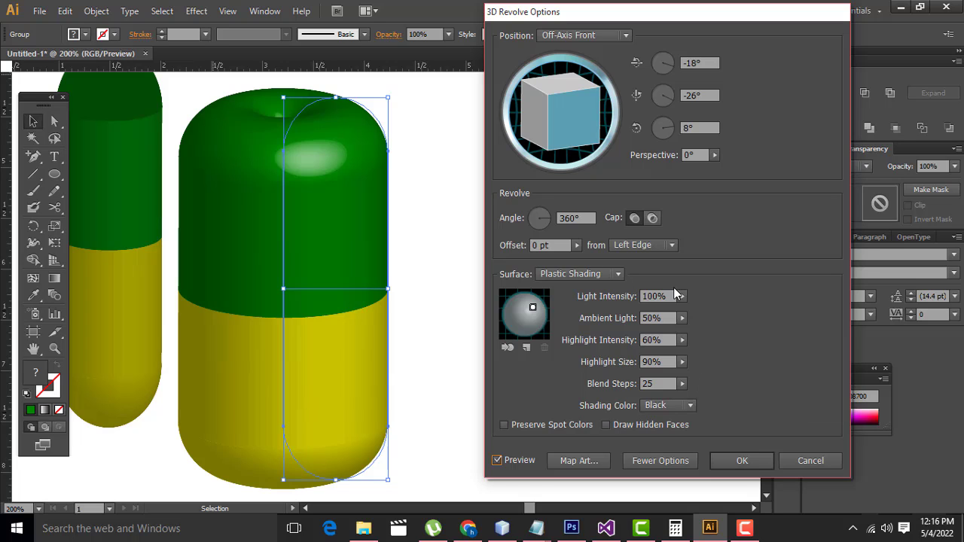
click(668, 246)
click(637, 276)
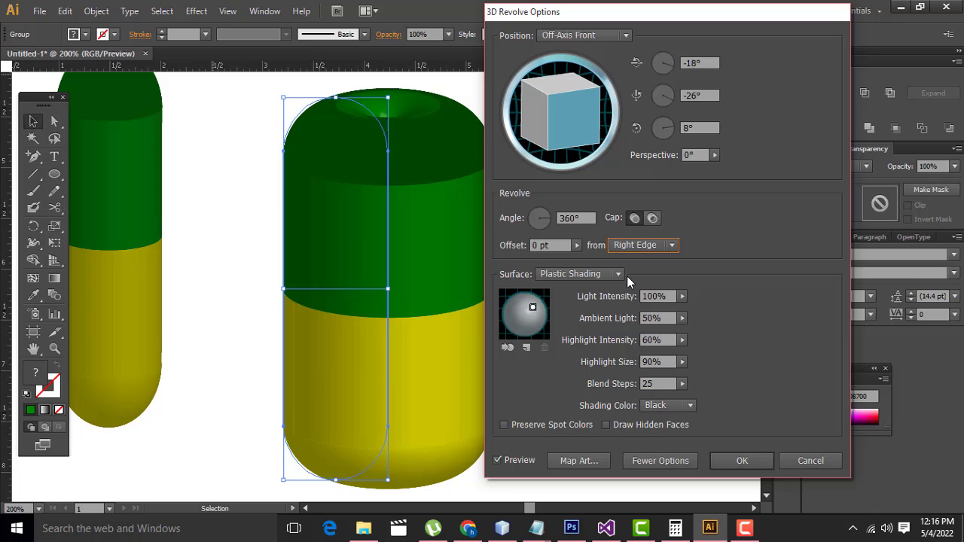
click(811, 463)
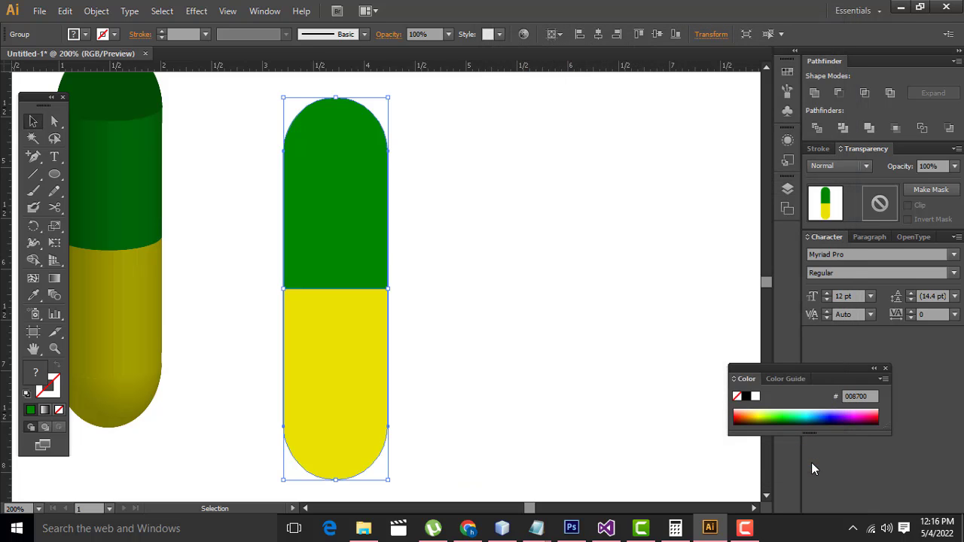
click(439, 377)
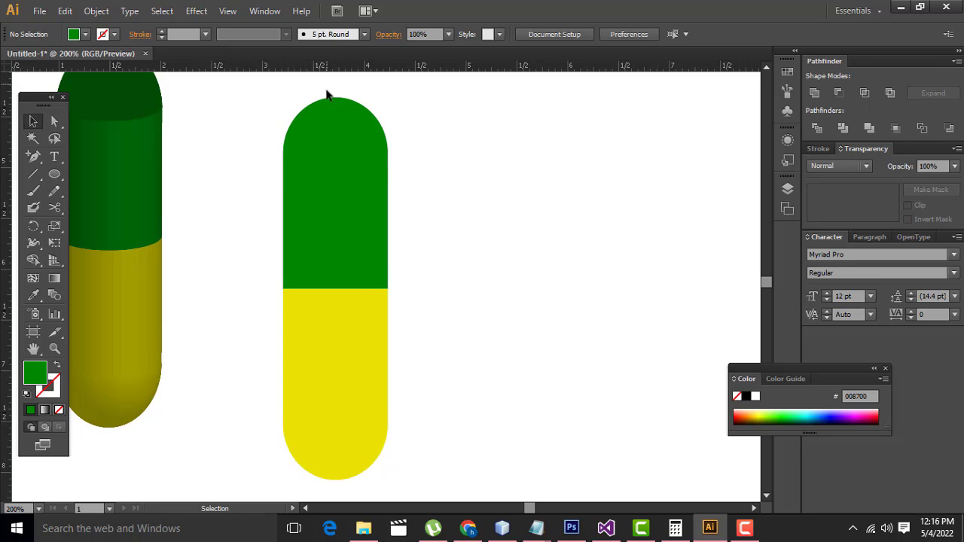
Step: Draw a rectangle over the capsule's right half and Pathfinder-Trim it away
drag(54, 174, 94, 171)
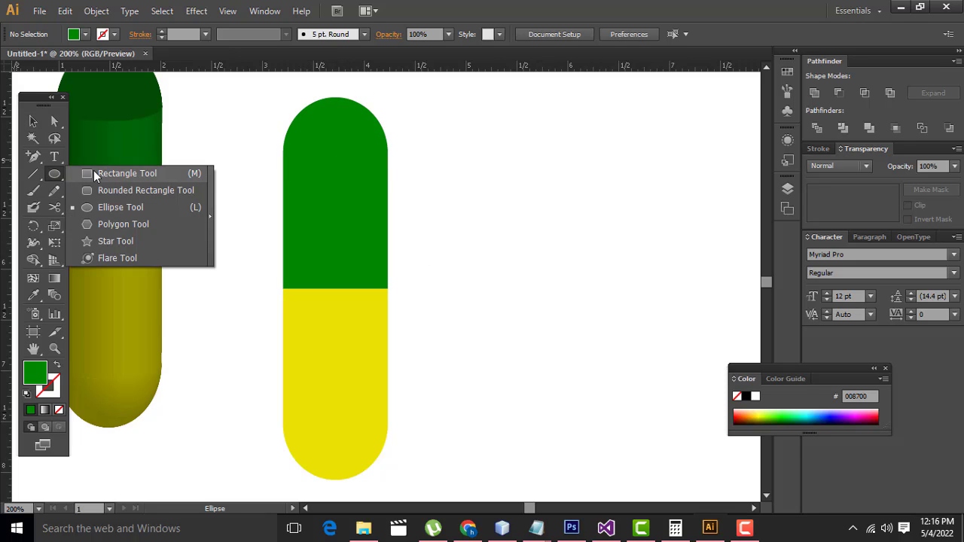
click(118, 173)
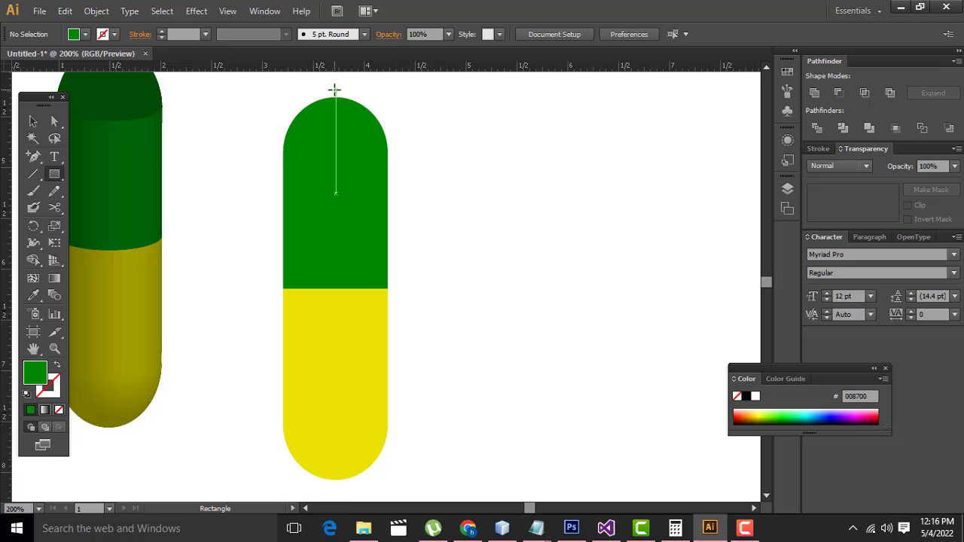
drag(335, 88, 455, 488)
click(33, 121)
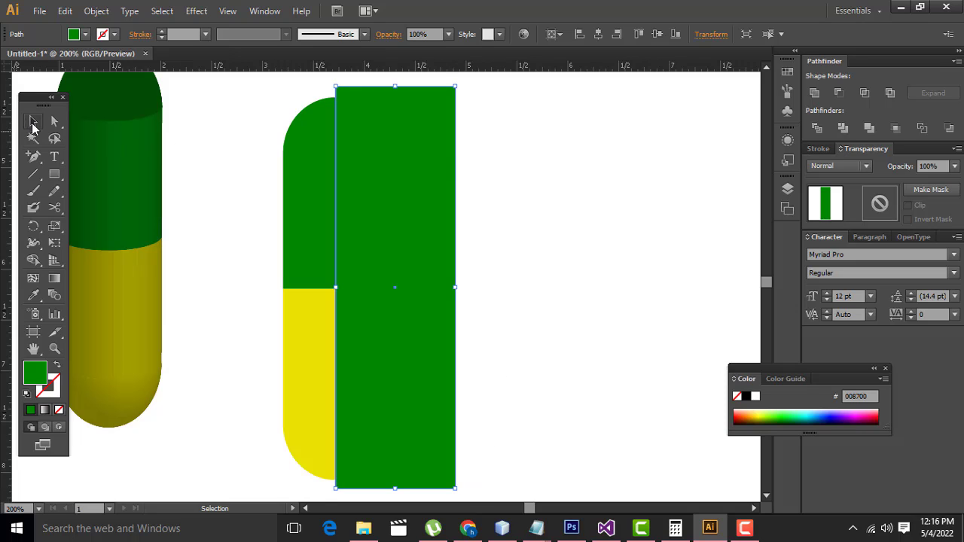
shift+click(303, 173)
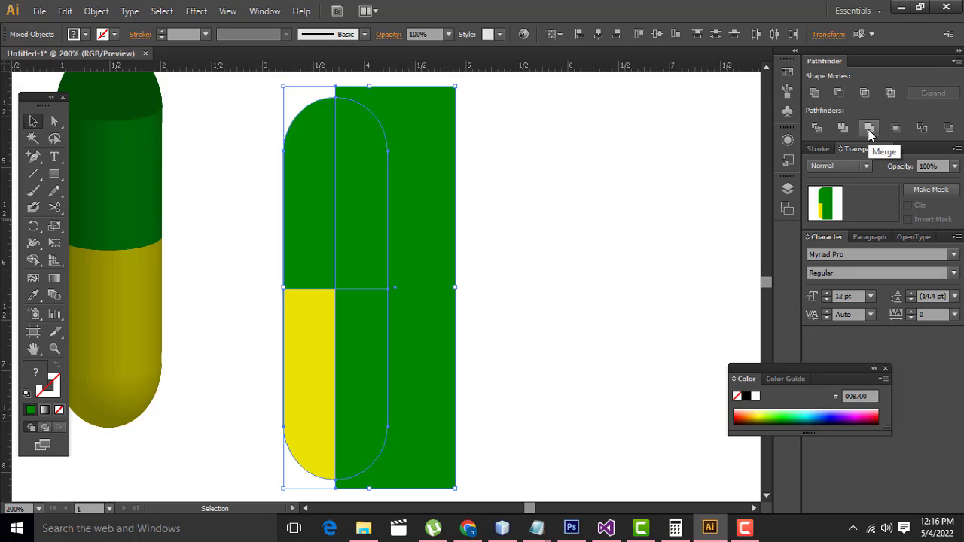
click(845, 128)
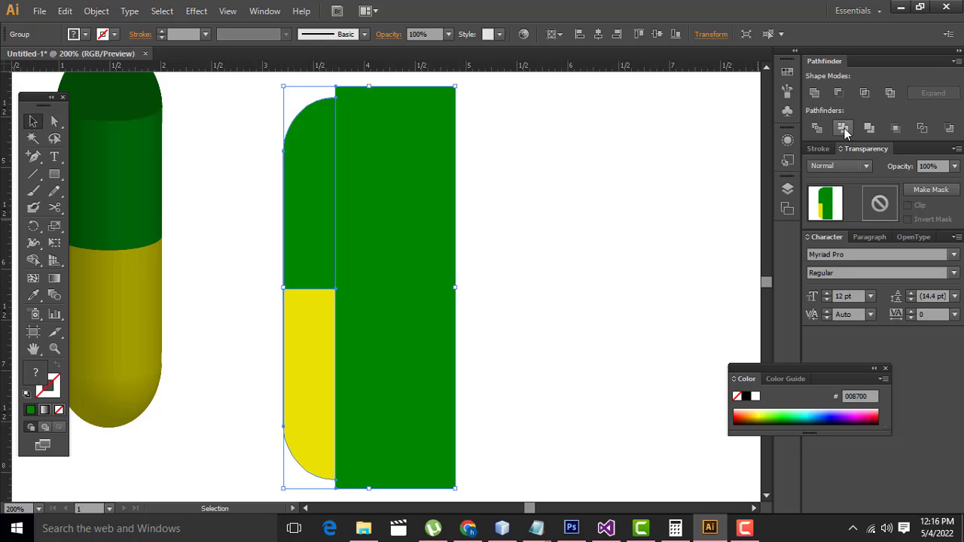
Step: Ungroup the trimmed pieces and move the green cutting rectangle off to the right
click(532, 194)
click(379, 218)
right_click(380, 203)
click(431, 286)
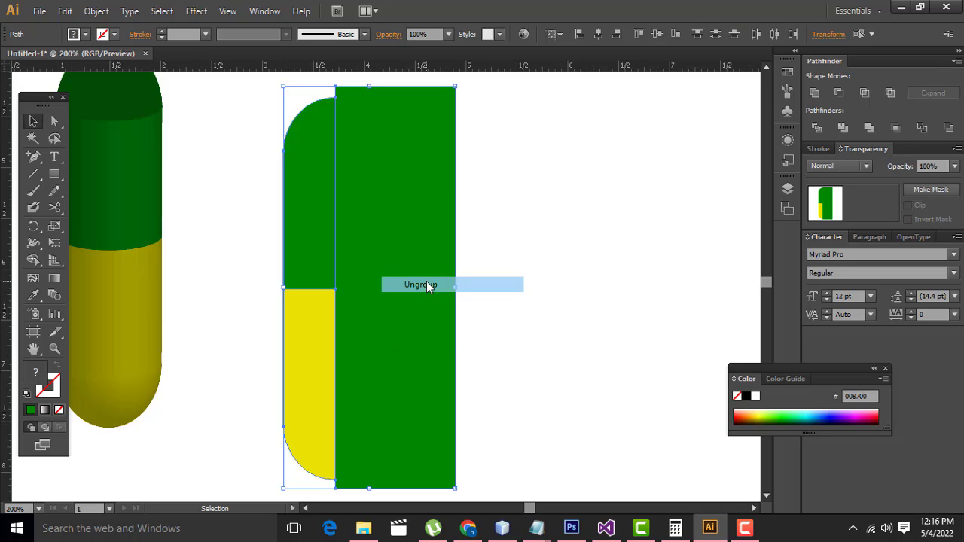
click(494, 250)
click(369, 265)
drag(369, 265, 513, 272)
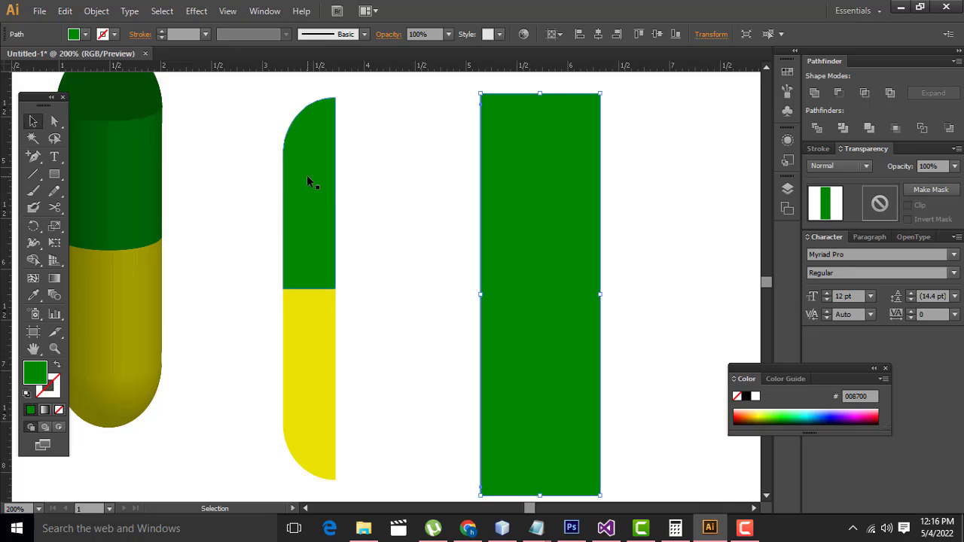
Step: Merge the green and yellow half-capsule pieces into one shape with Pathfinder Merge
click(307, 175)
shift+click(317, 313)
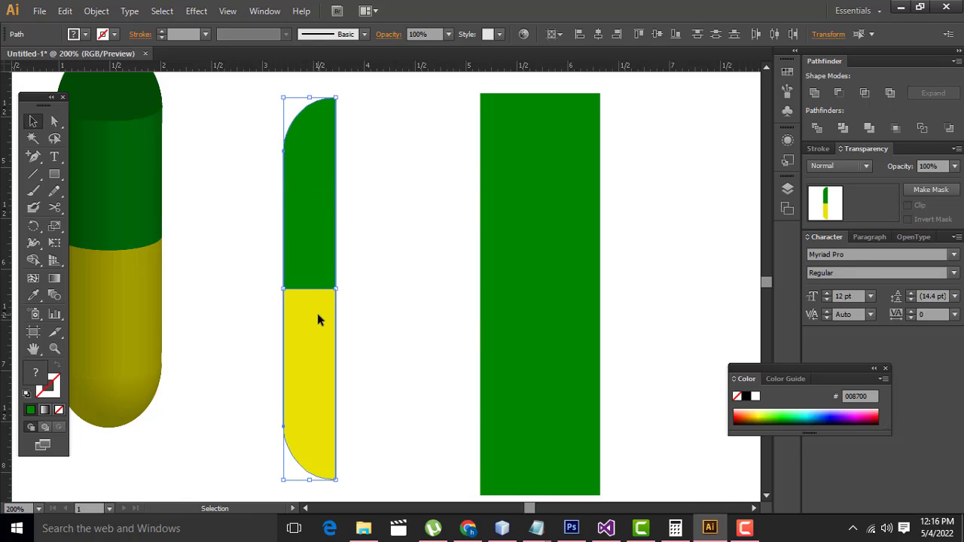
click(865, 131)
click(369, 248)
click(329, 260)
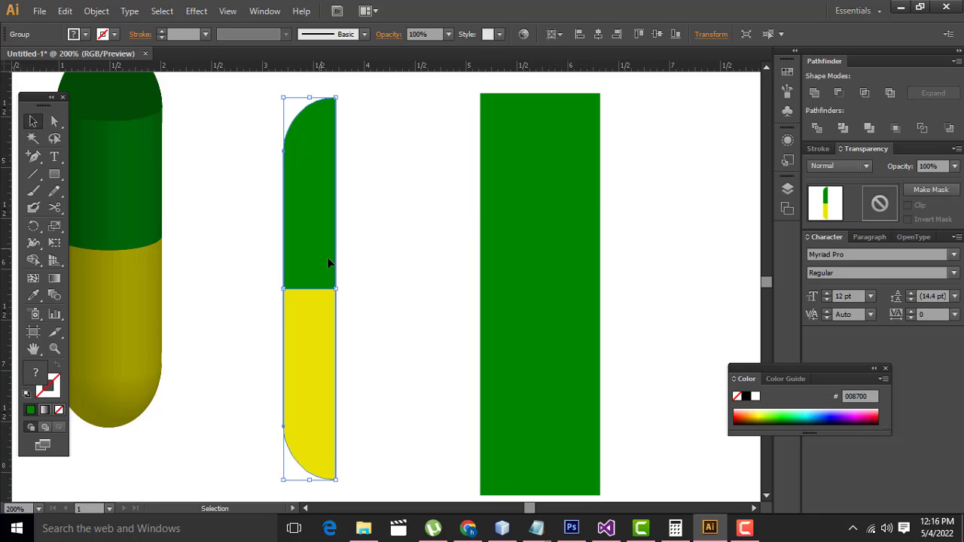
Step: Apply a 3D Revolve effect around the Right Edge, with preview on
click(197, 11)
mouse_move(208, 91)
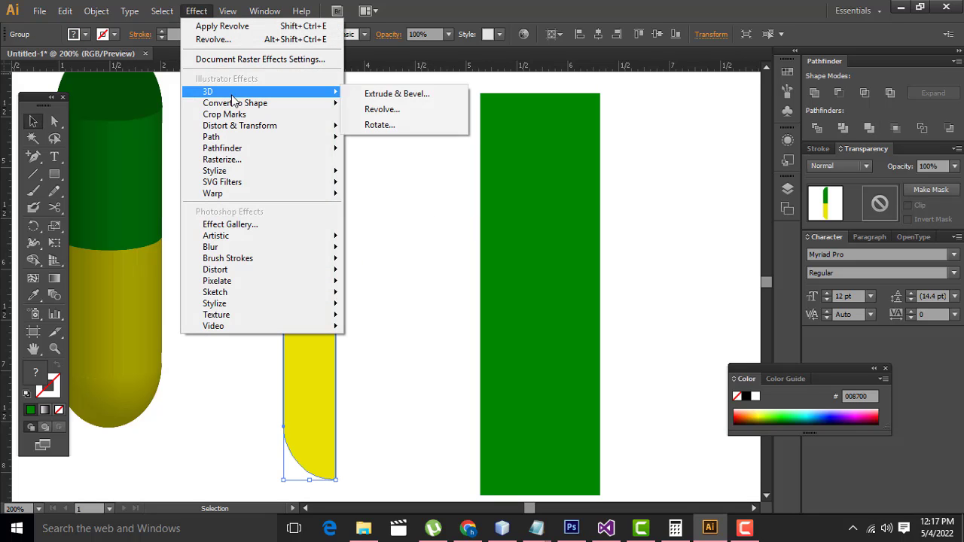
click(382, 109)
click(498, 461)
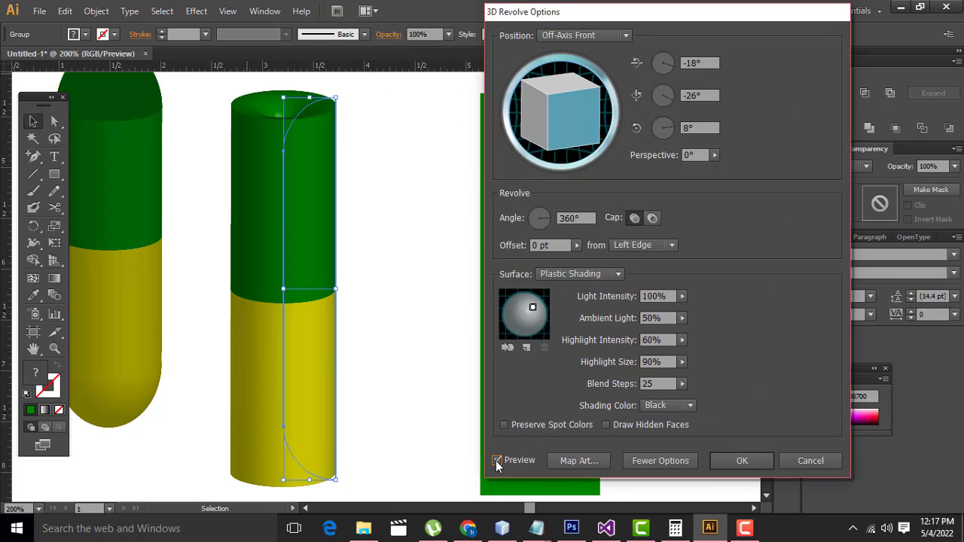
click(653, 241)
click(637, 275)
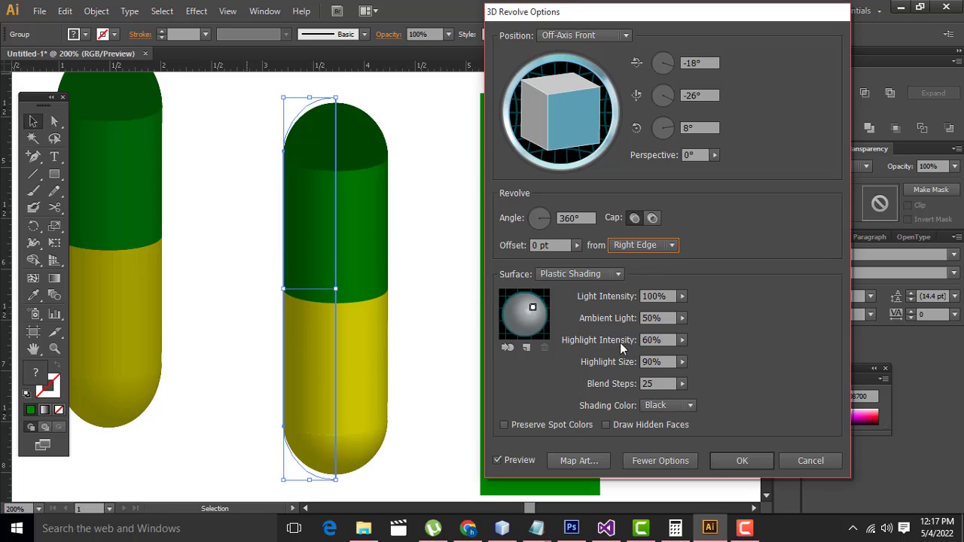
click(742, 460)
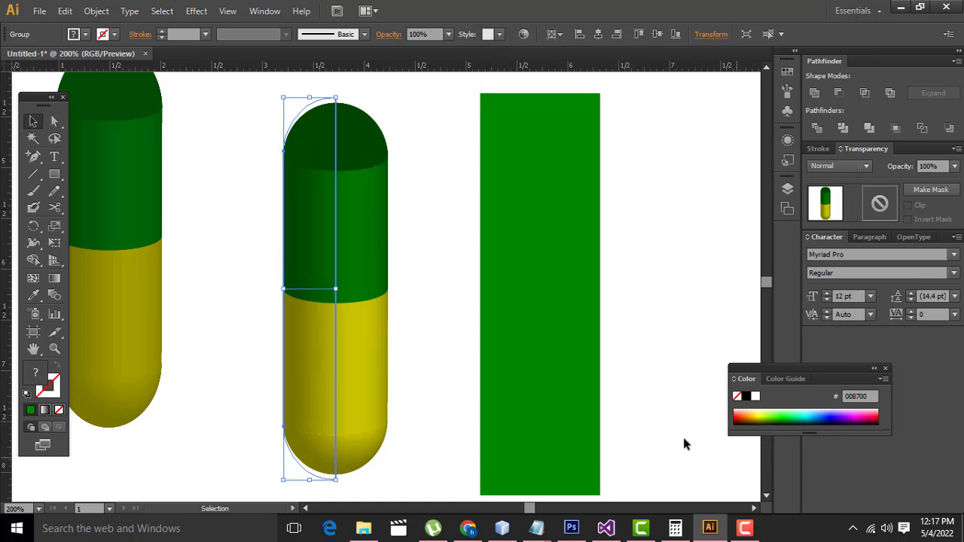
click(452, 300)
Step: Shift the leftover green rectangle about 0.77 in further right, clear of both 3D pills
drag(562, 283, 661, 287)
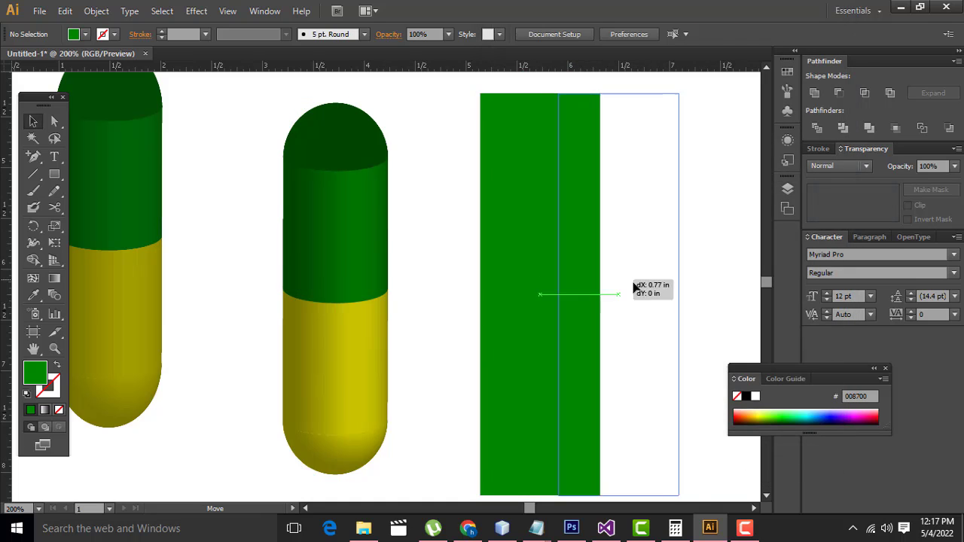
click(476, 239)
key(ctrl+minus)
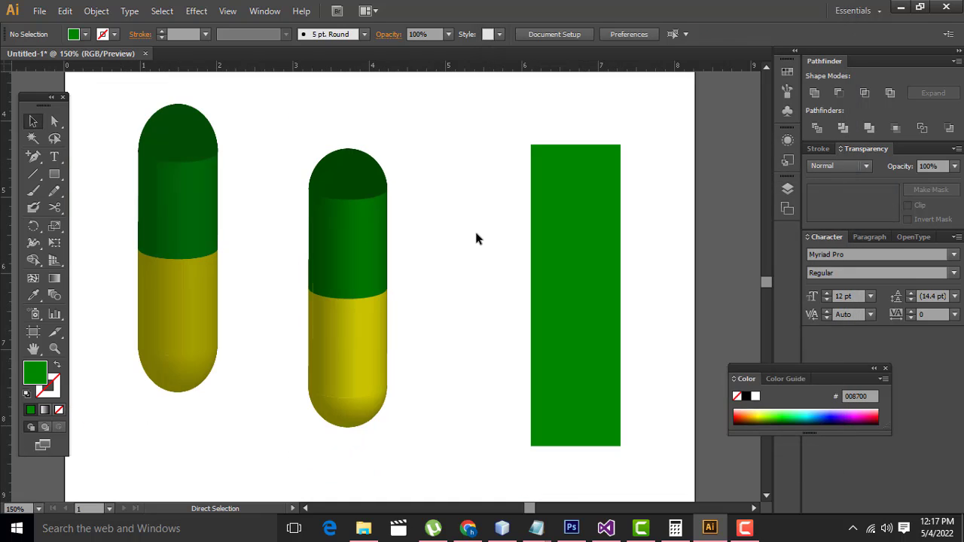
key(ctrl+plus)
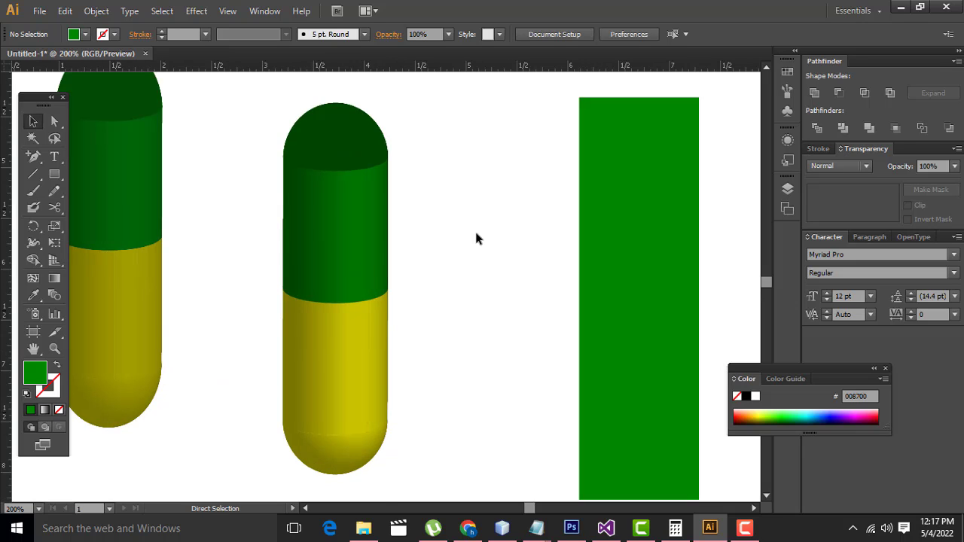
key(ctrl+plus)
key(ctrl+minus)
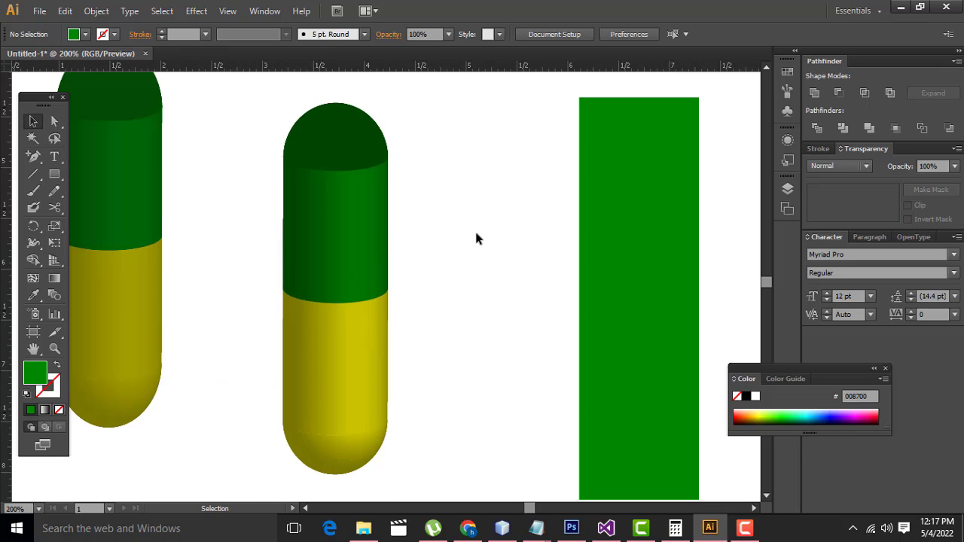